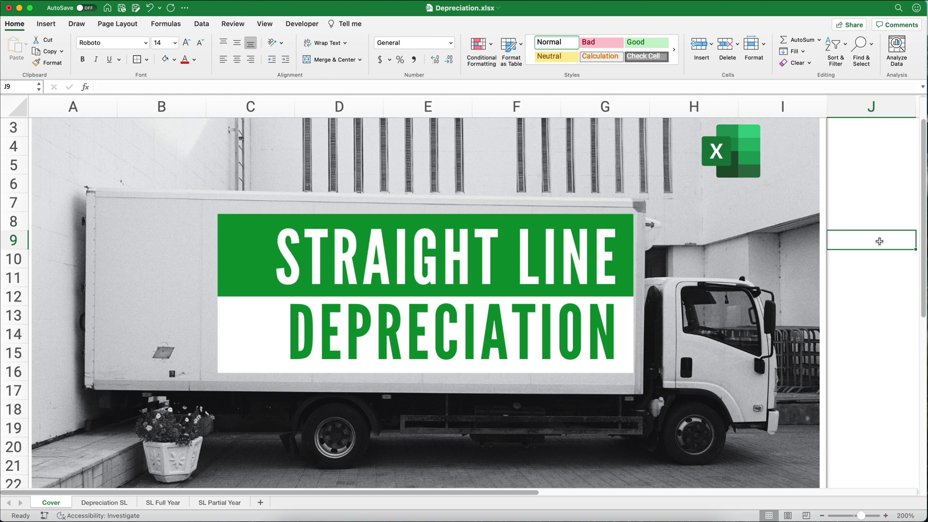
Step: Go to the Depreciation SL sheet and review the "Accounting is Allocation" and "Business is Valuation" rows
{"action": "key", "text": "alt+Right"}
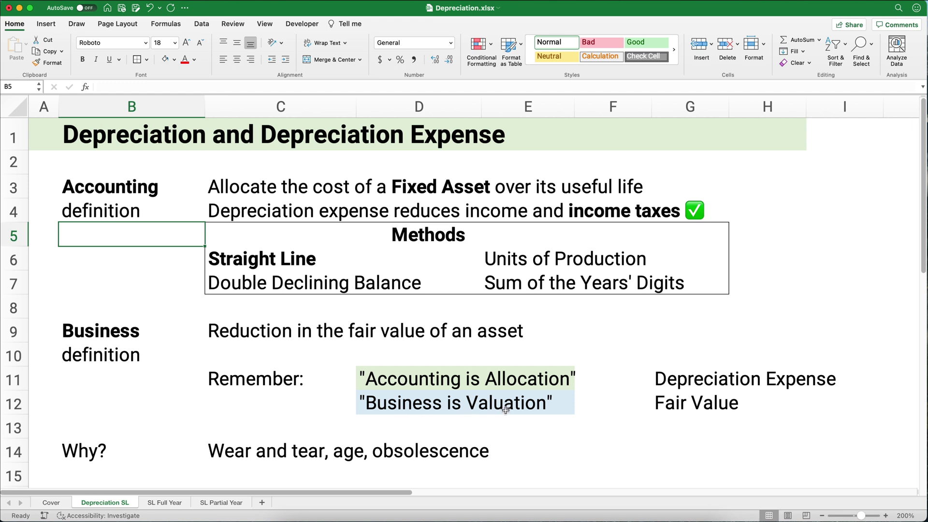
{"action": "left_click_drag", "start_coordinate": [419, 380], "coordinate": [817, 372]}
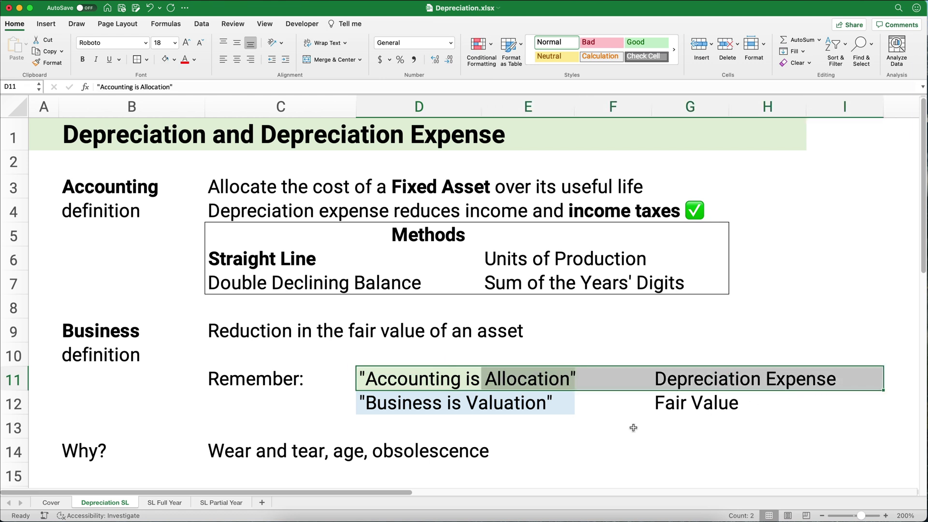
{"action": "left_click_drag", "start_coordinate": [379, 404], "coordinate": [751, 403]}
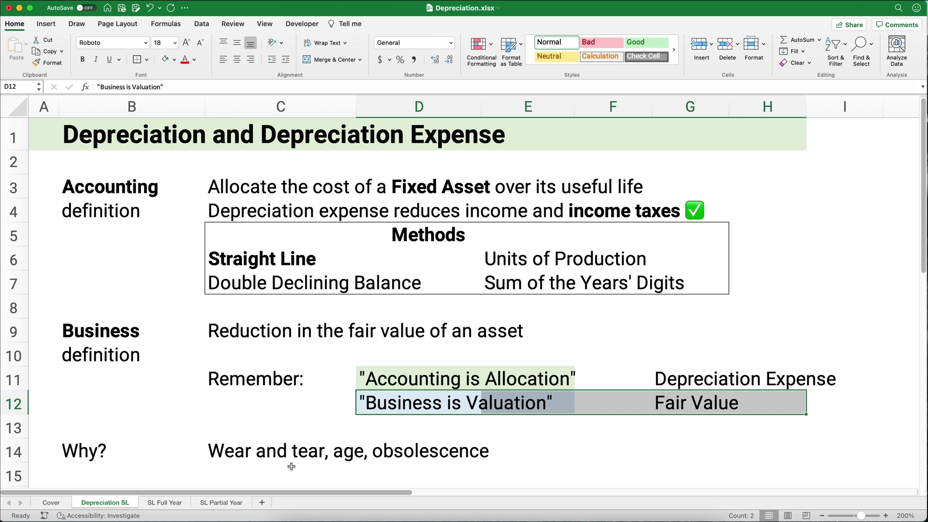
Step: Go to the SL Full Year sheet and review the truck's cost, salvage value and the depreciation expense formula
{"action": "key", "text": "alt+Right"}
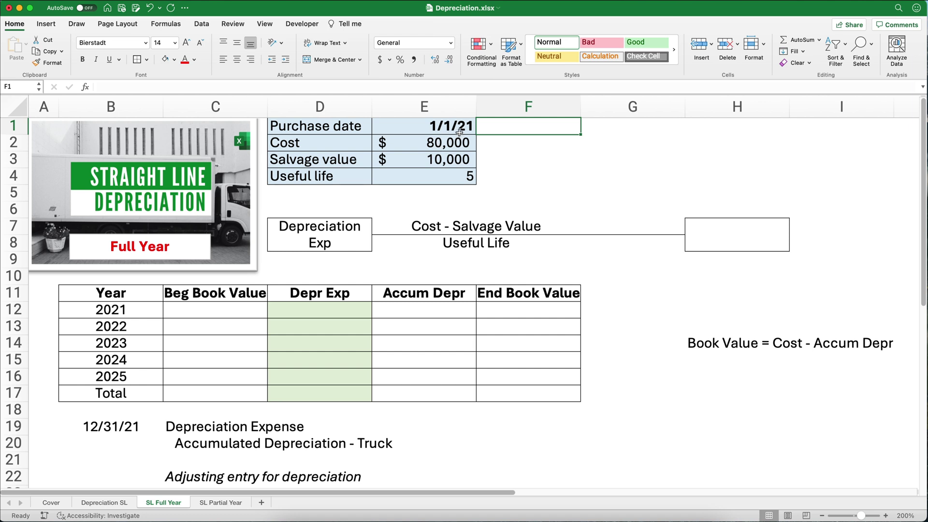
{"action": "left_click", "coordinate": [426, 145]}
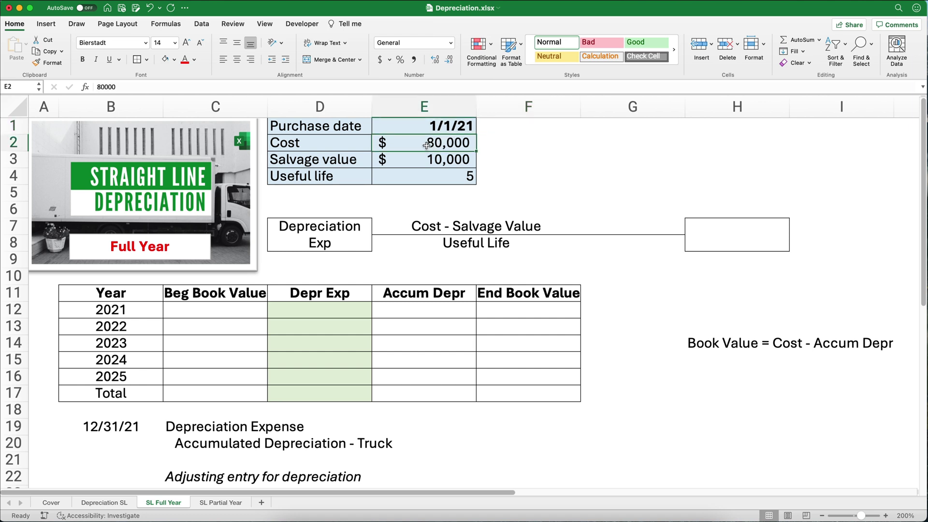
{"action": "left_click", "coordinate": [423, 159]}
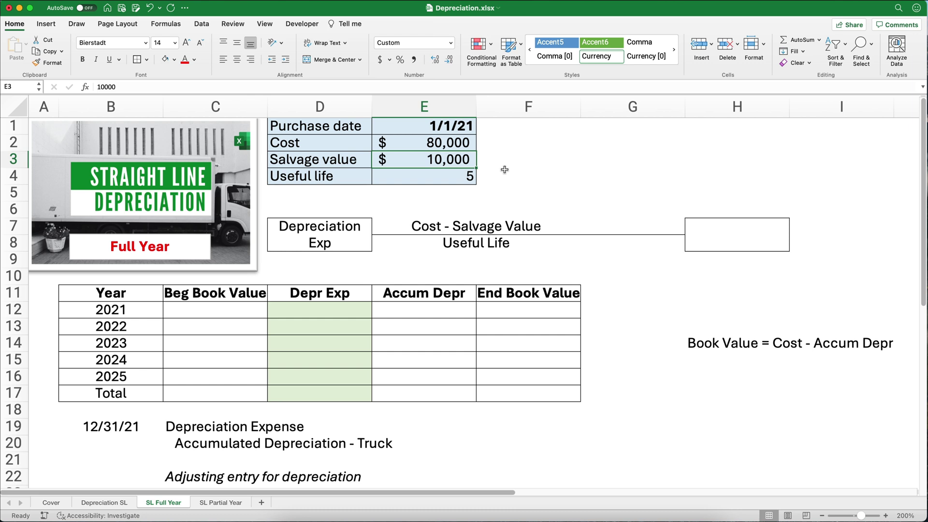
{"action": "left_click_drag", "start_coordinate": [301, 226], "coordinate": [564, 244]}
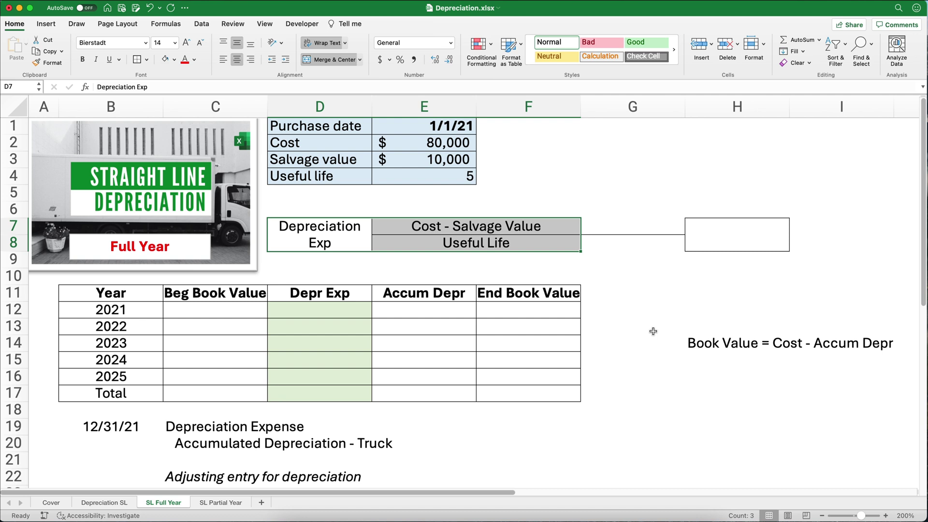
{"action": "left_click", "coordinate": [416, 226]}
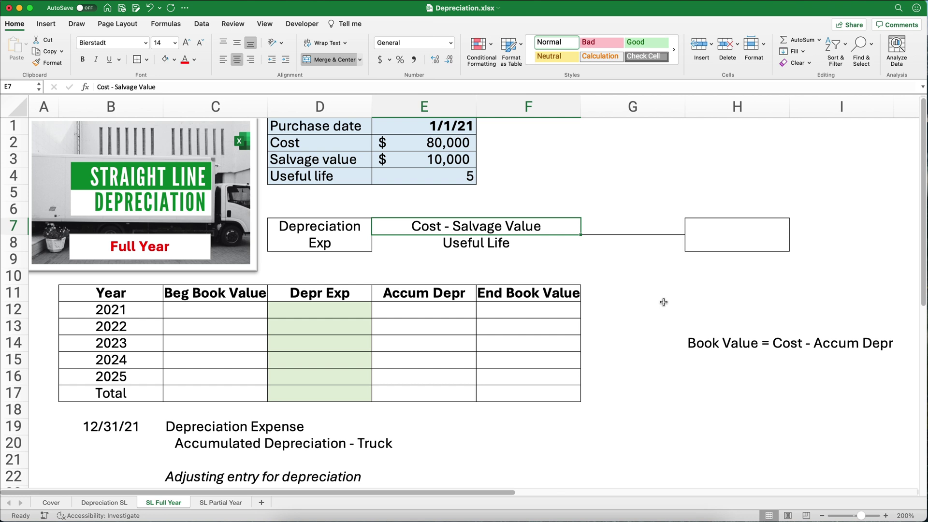
Step: Calculate cost minus salvage value in G7 with the formula =E2-E3
{"action": "left_click", "coordinate": [626, 226]}
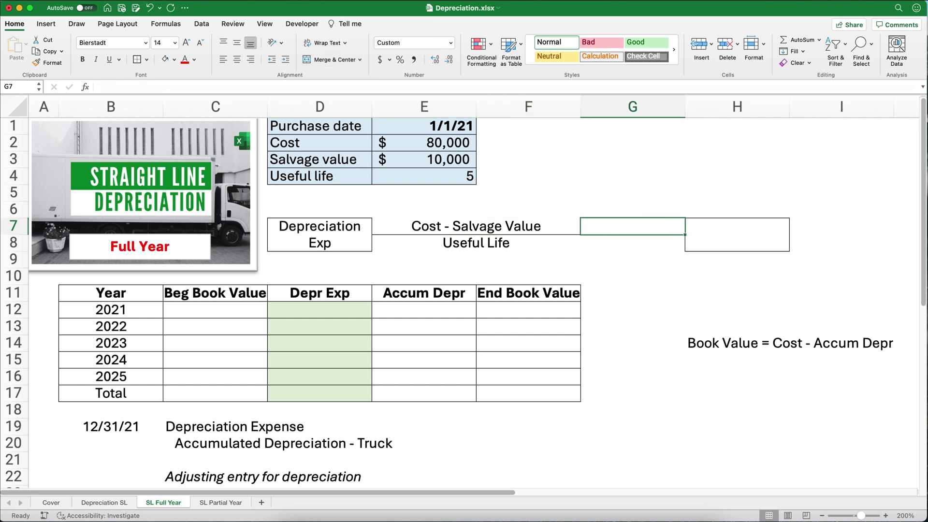
{"action": "type", "text": "="}
{"action": "left_click", "coordinate": [445, 144]}
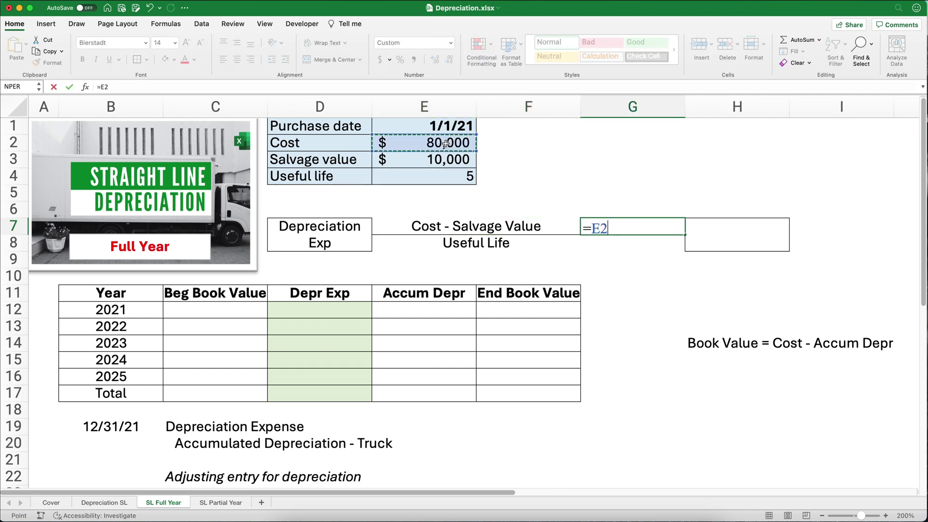
{"action": "type", "text": "-"}
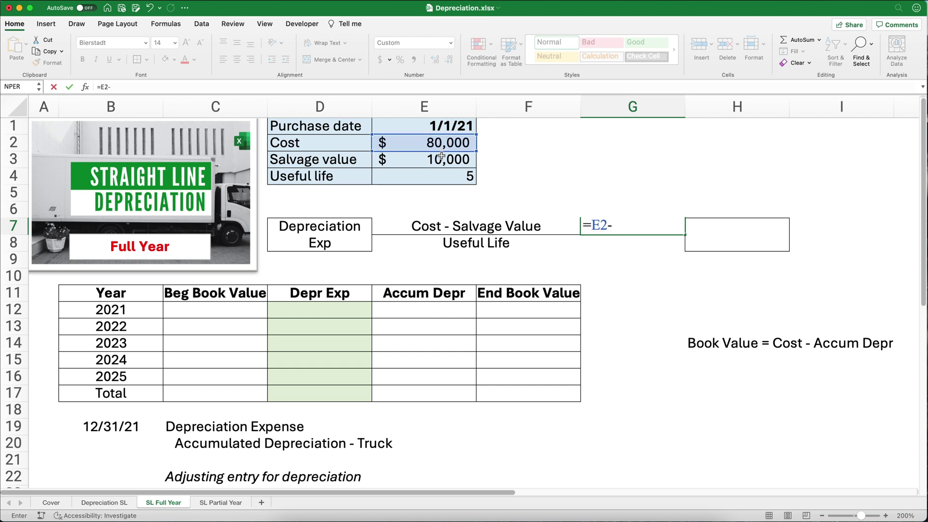
{"action": "left_click", "coordinate": [442, 156]}
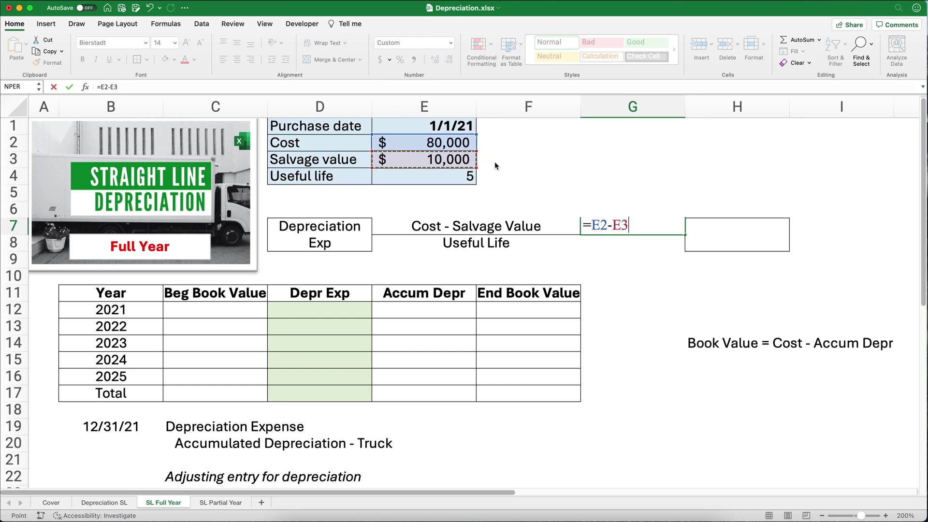
{"action": "key", "text": "Return"}
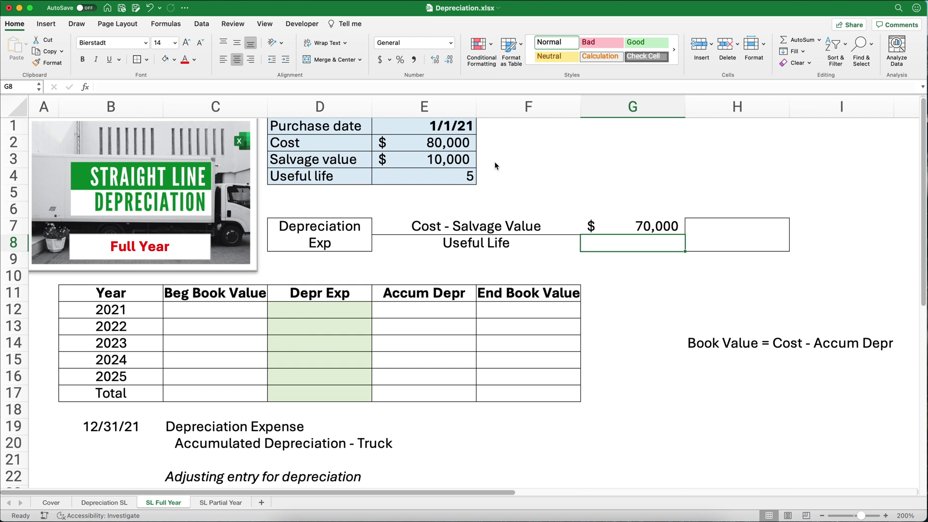
Step: Link the useful life into G8 with the formula =E4
{"action": "type", "text": "="}
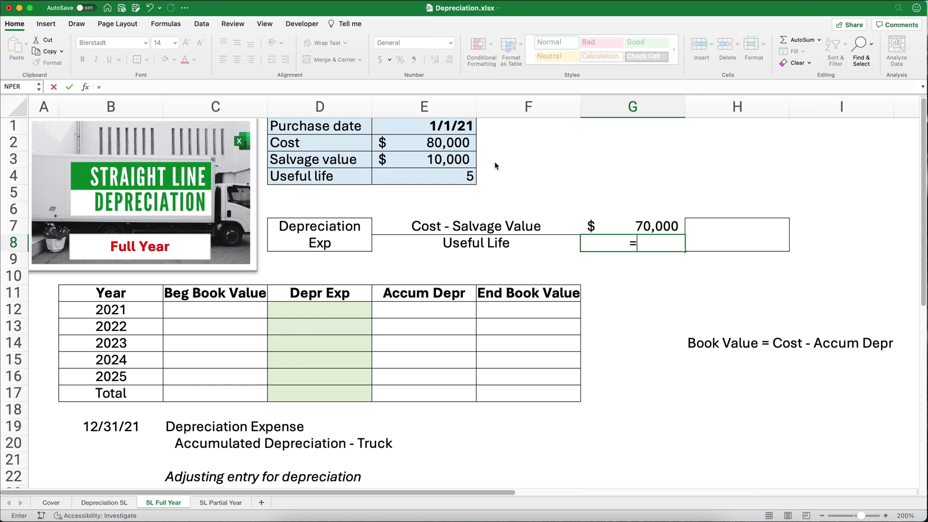
{"action": "left_click", "coordinate": [433, 177]}
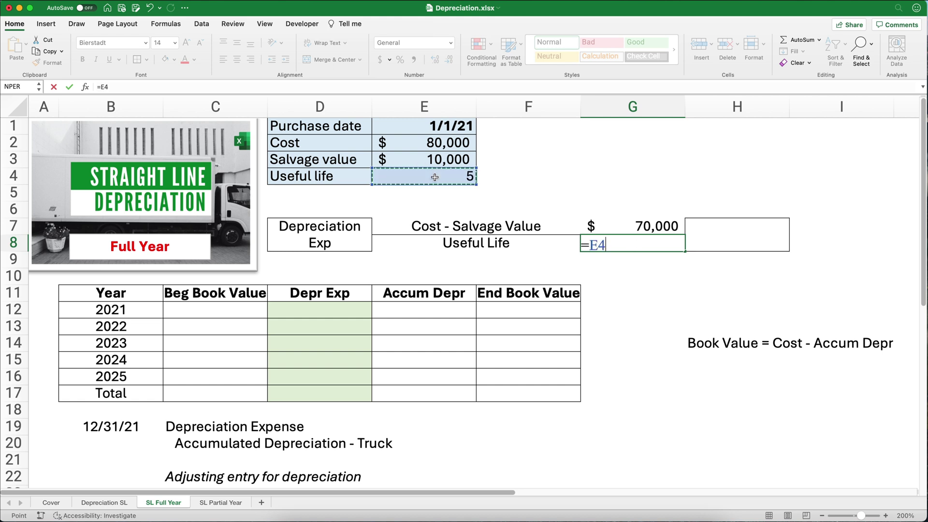
{"action": "key", "text": "Return"}
Step: Calculate the depreciation expense in the boxed cell H7 by dividing G7 by G8 (=G7/G8)
{"action": "left_click", "coordinate": [722, 236]}
{"action": "type", "text": "="}
{"action": "key", "text": "Left"}
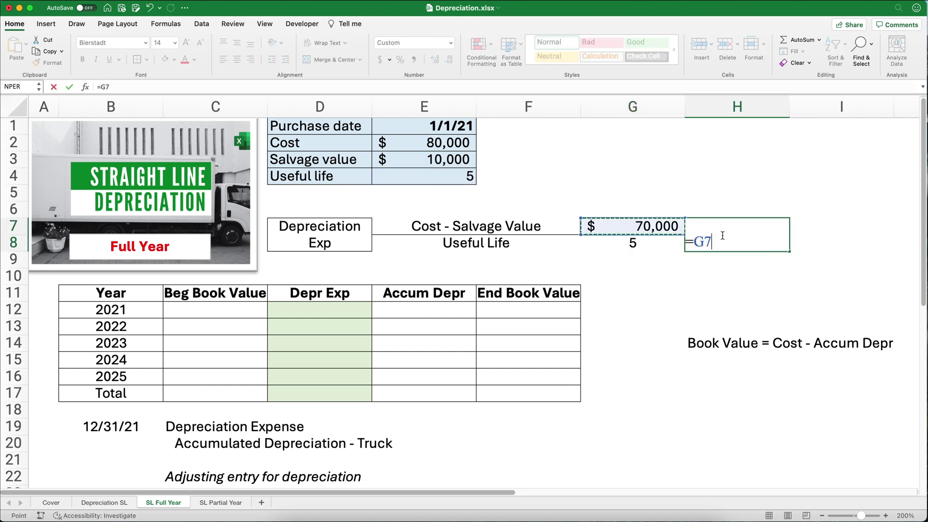
{"action": "type", "text": "/"}
{"action": "key", "text": "Left"}
{"action": "key", "text": "Down"}
{"action": "key", "text": "Return"}
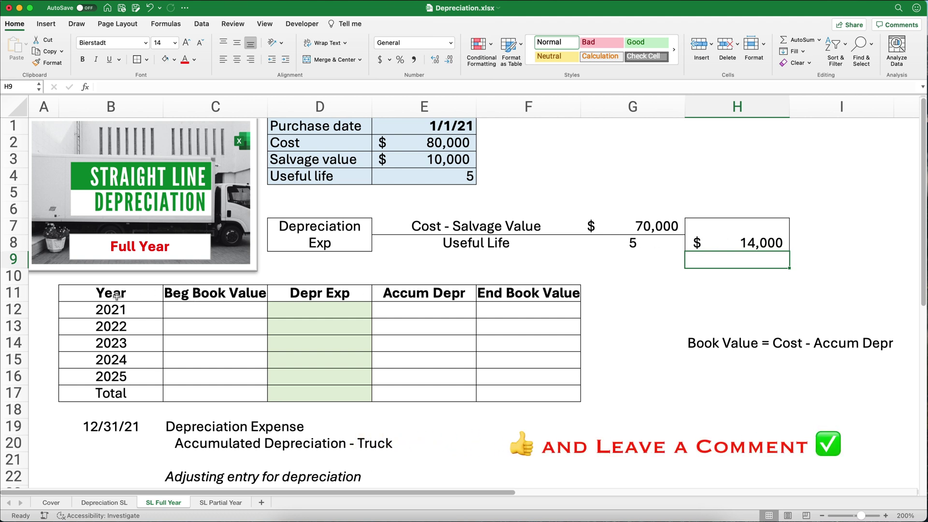
Step: Examine the depreciation schedule, including its beginning book value, ending book value and depreciation expense columns
{"action": "left_click_drag", "start_coordinate": [112, 295], "coordinate": [546, 404]}
{"action": "left_click", "coordinate": [555, 429]}
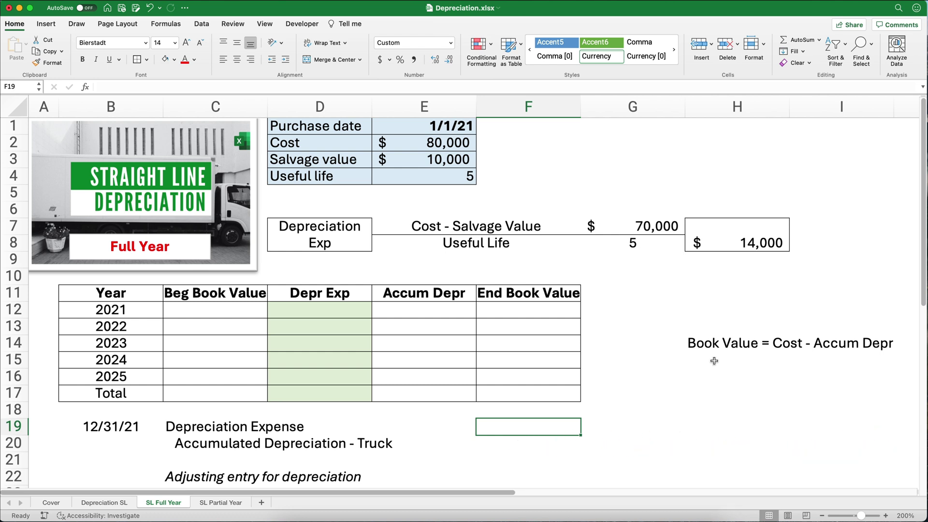
{"action": "left_click_drag", "start_coordinate": [222, 292], "coordinate": [222, 393]}
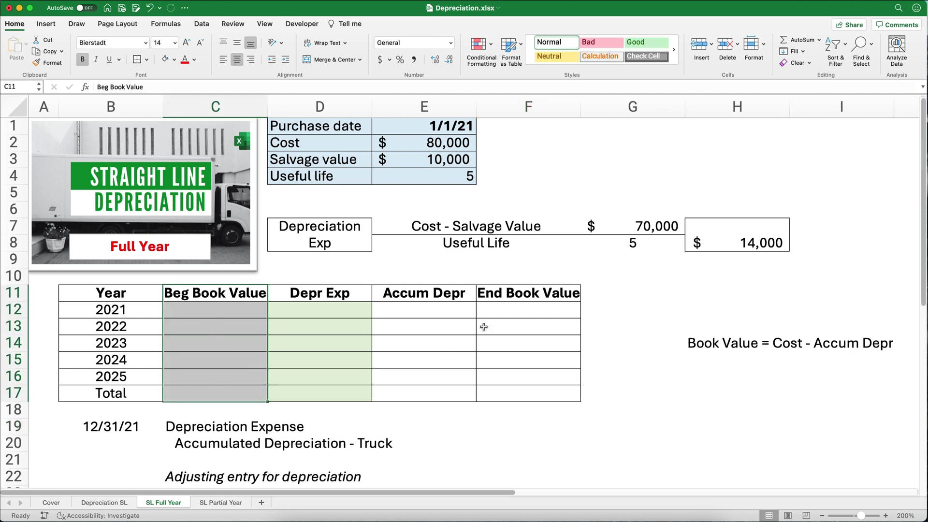
{"action": "left_click_drag", "start_coordinate": [513, 292], "coordinate": [525, 392]}
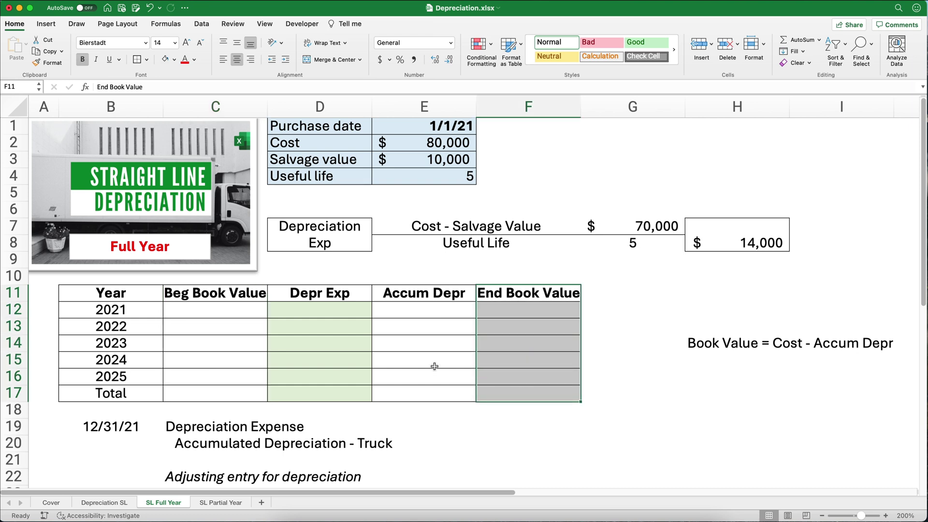
{"action": "left_click_drag", "start_coordinate": [308, 306], "coordinate": [307, 392]}
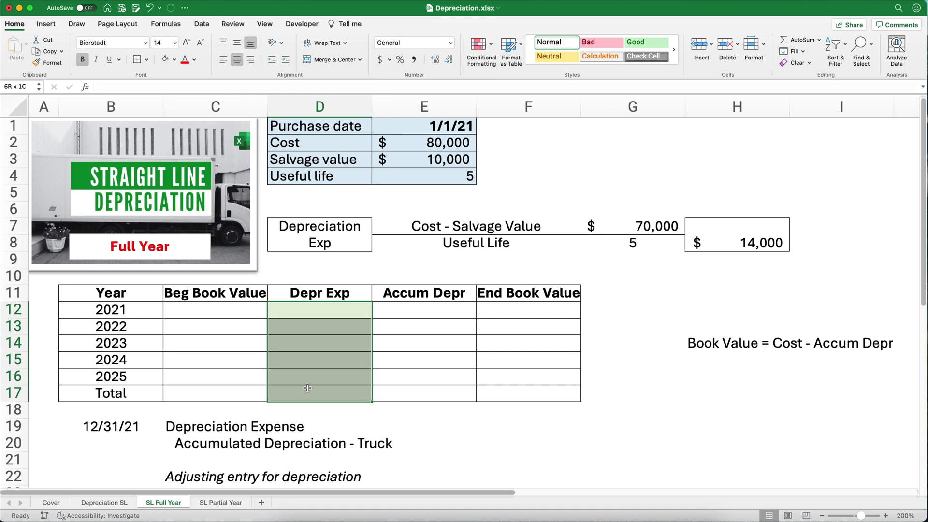
Step: Label the calculated depreciation by entering "annual depreciation expense" in H9
{"action": "left_click", "coordinate": [738, 267]}
{"action": "type", "text": "annual depreci"}
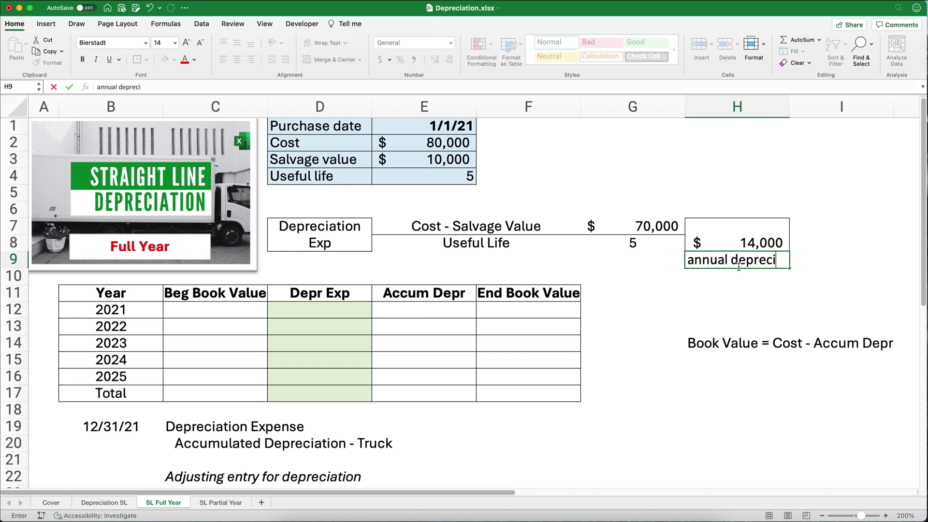
{"action": "type", "text": "ation expense"}
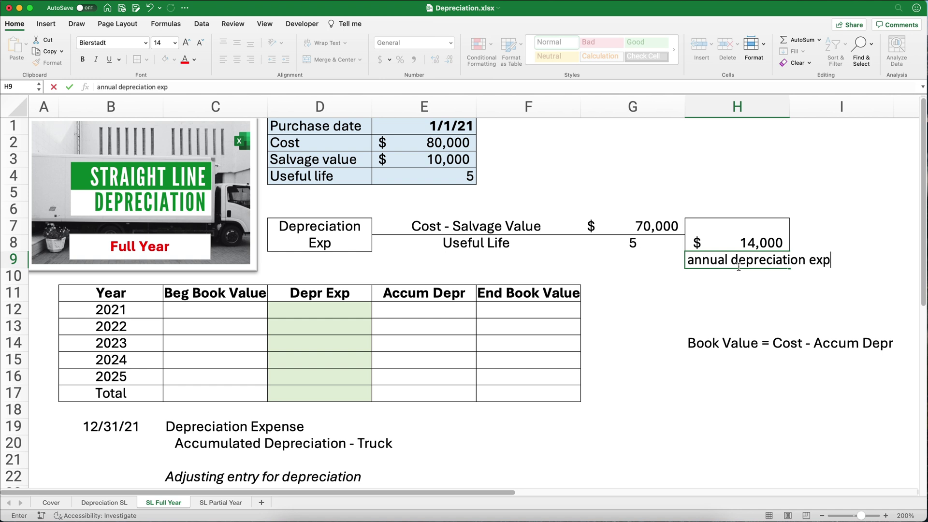
{"action": "key", "text": "Return"}
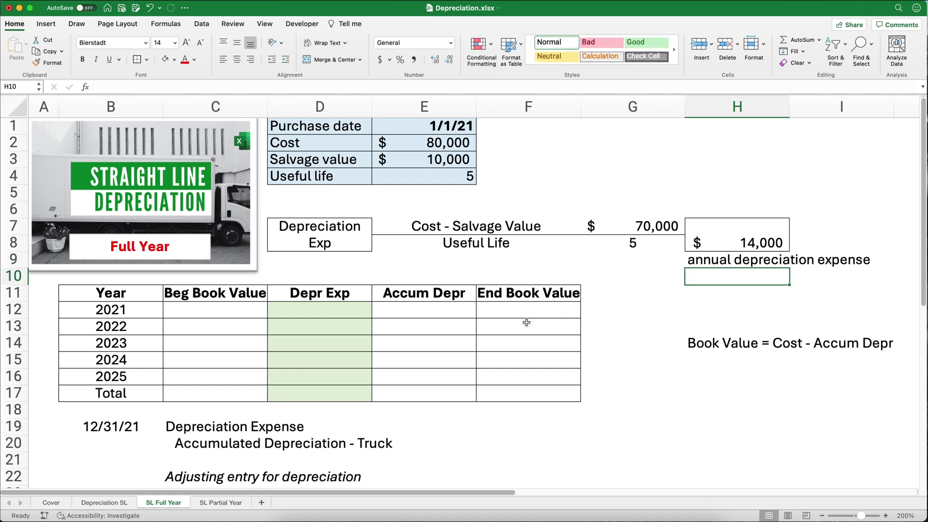
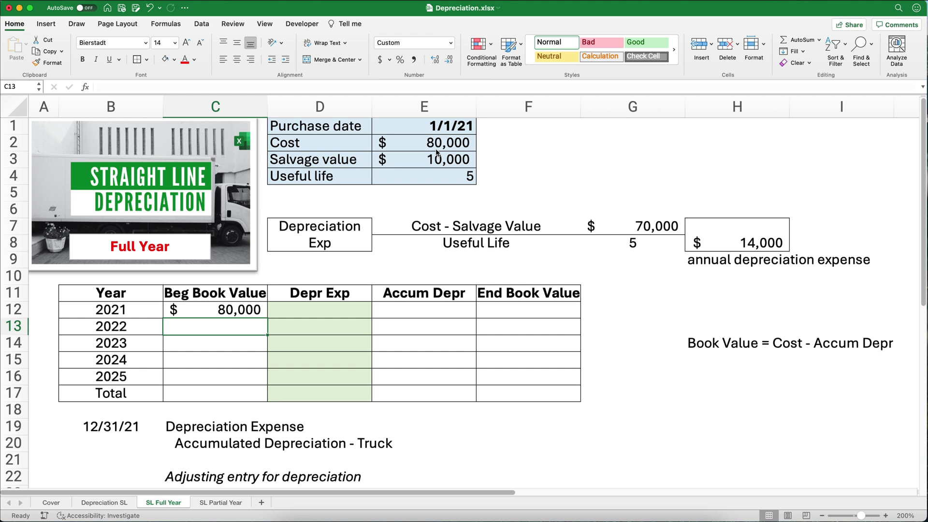
Step: Enter the 2021 depreciation expense in D12 as an absolute reference to the annual depreciation, =$H$7
{"action": "key", "text": "Up"}
{"action": "key", "text": "Right"}
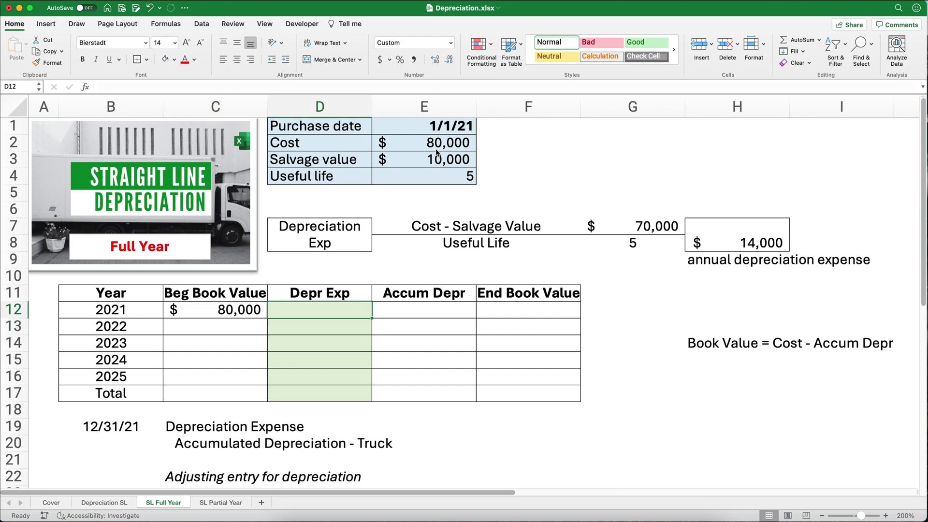
{"action": "type", "text": "="}
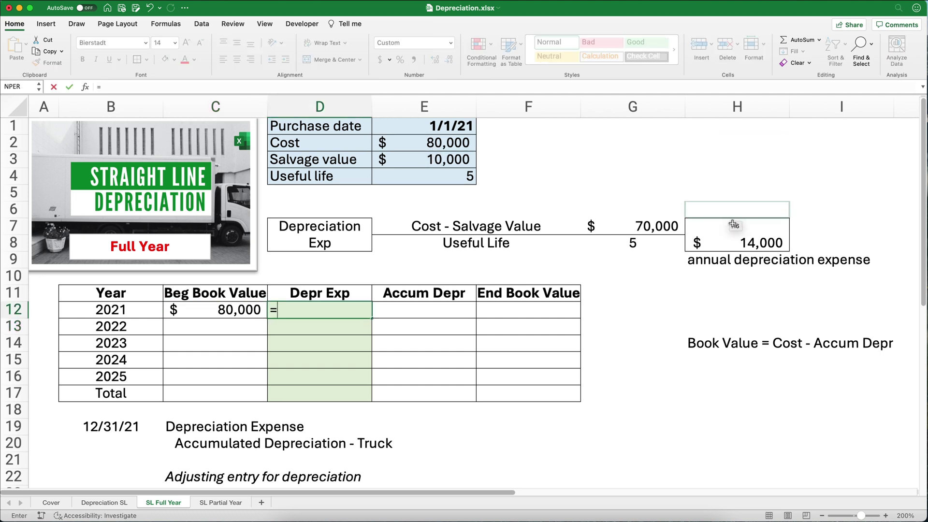
{"action": "left_click", "coordinate": [736, 242]}
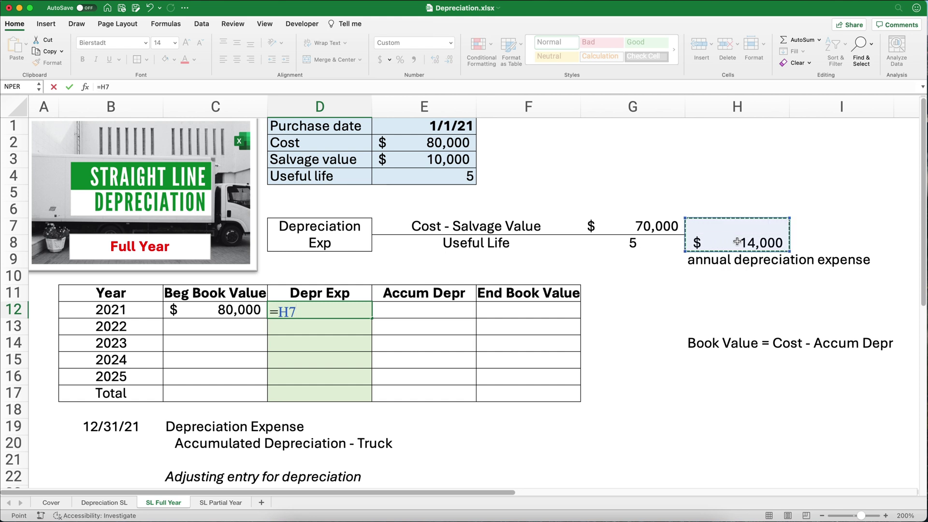
{"action": "key", "text": "F4"}
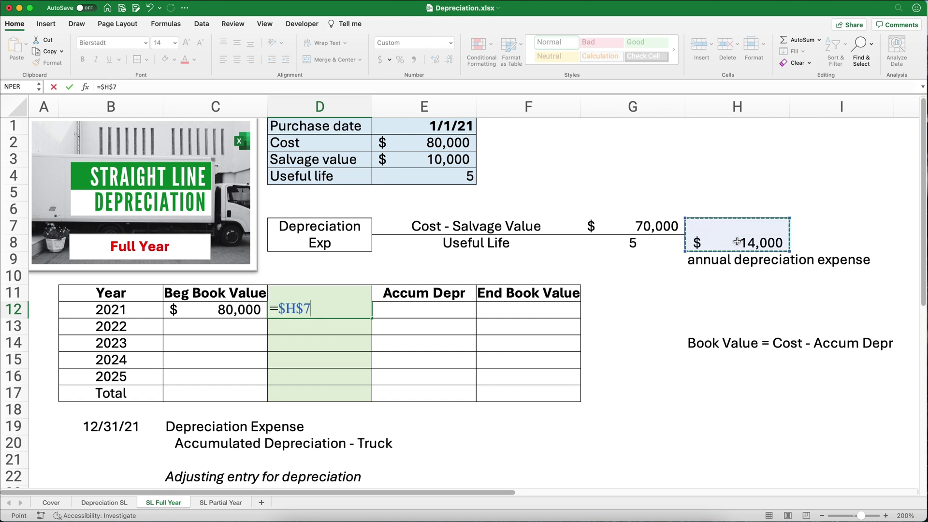
{"action": "key", "text": "Return"}
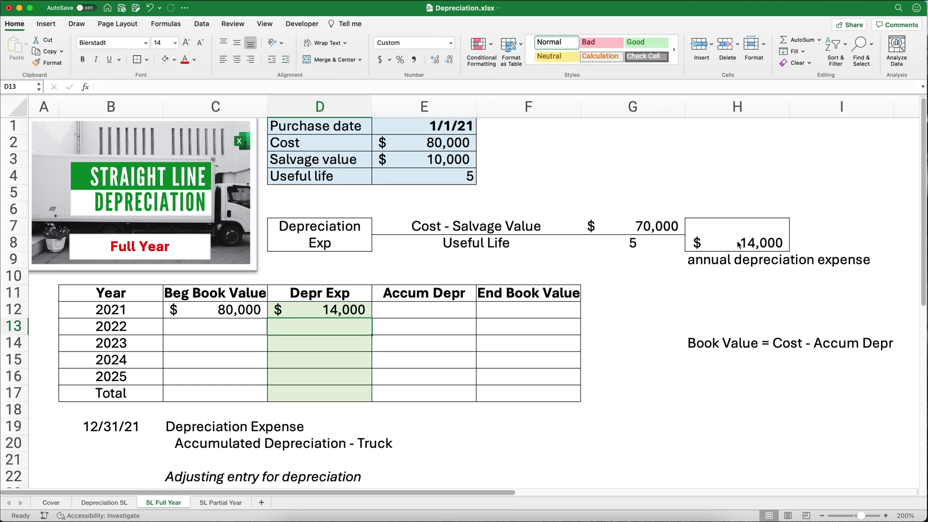
Step: Enter the 2021 accumulated depreciation in E12 with the formula =D12
{"action": "left_click", "coordinate": [455, 307]}
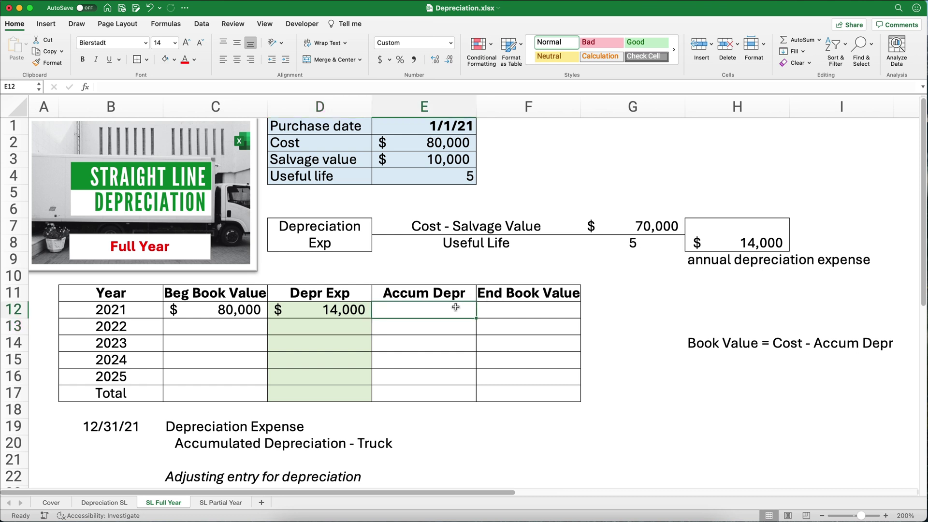
{"action": "type", "text": "="}
{"action": "key", "text": "Left"}
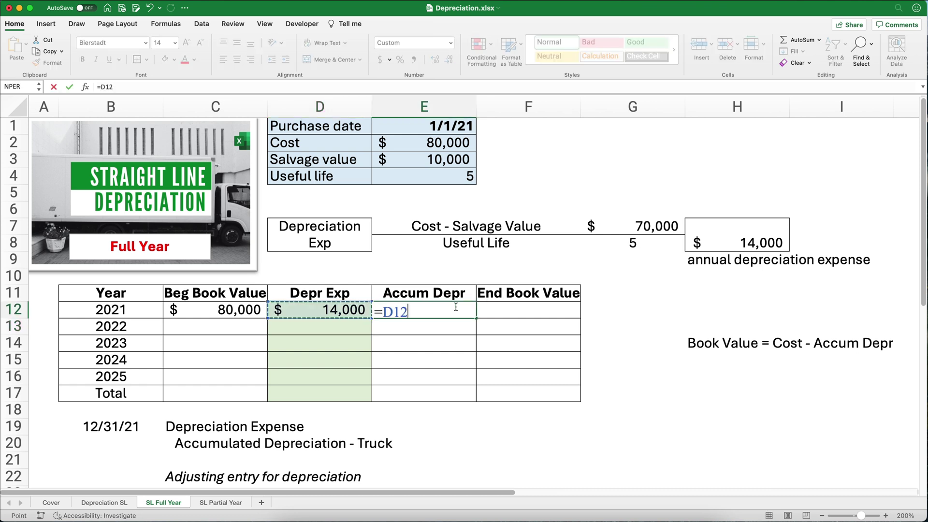
{"action": "key", "text": "Return"}
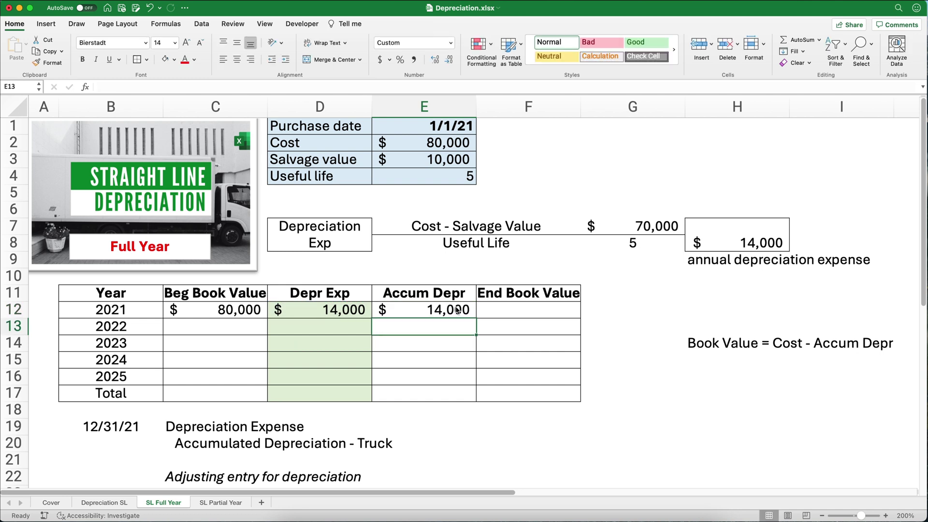
Step: Calculate the 2021 ending book value in F12 as cost less accumulated depreciation, using the formula =$E$2-E12
{"action": "left_click", "coordinate": [457, 310]}
{"action": "key", "text": "Right"}
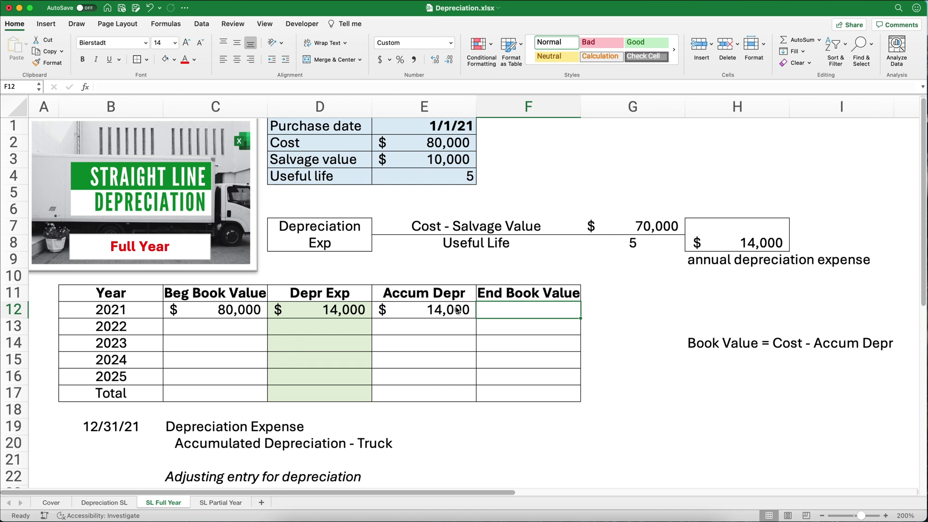
{"action": "type", "text": "="}
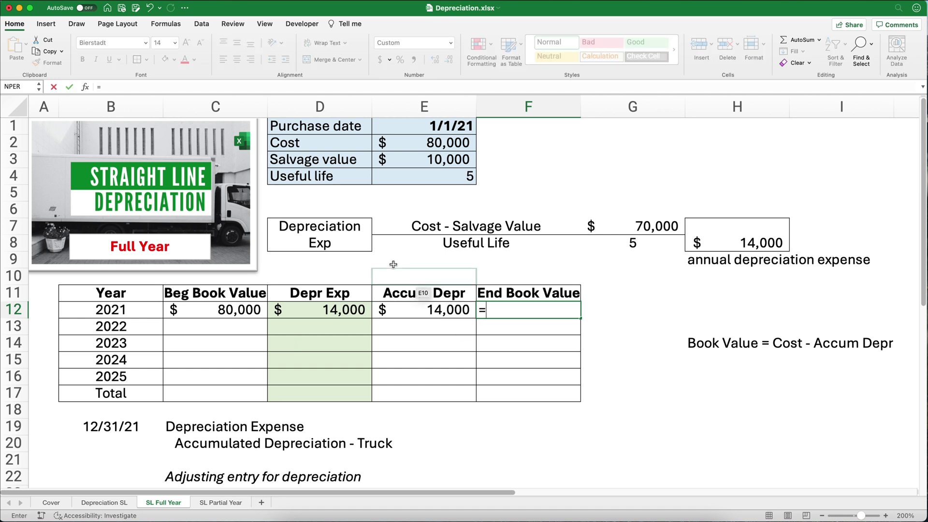
{"action": "left_click", "coordinate": [422, 144]}
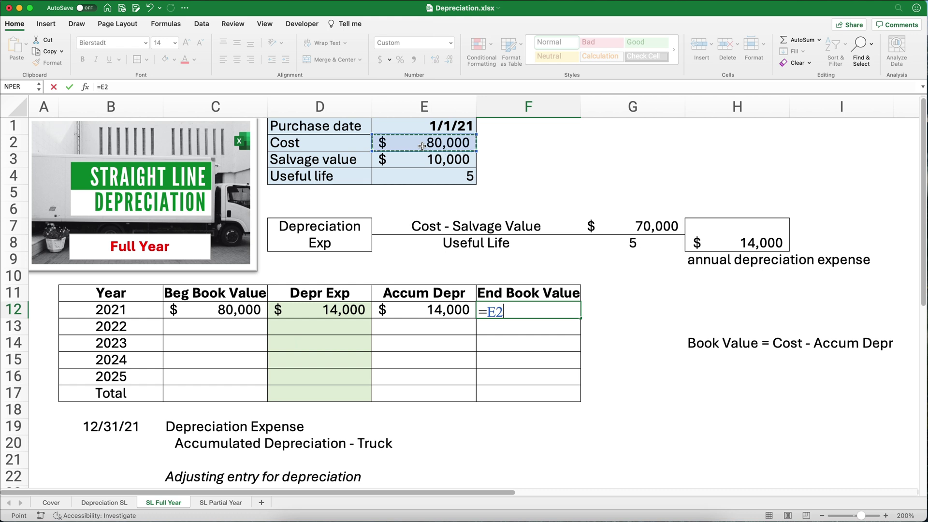
{"action": "key", "text": "F4"}
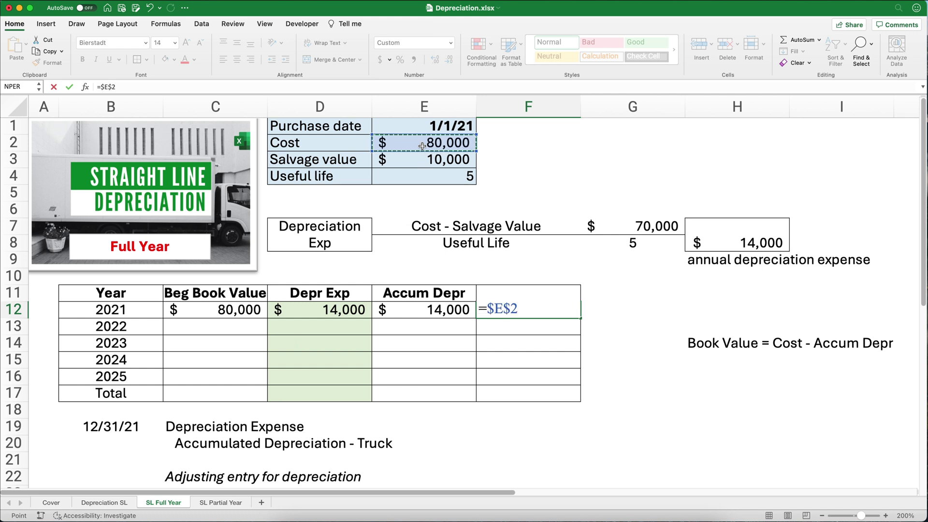
{"action": "type", "text": "-"}
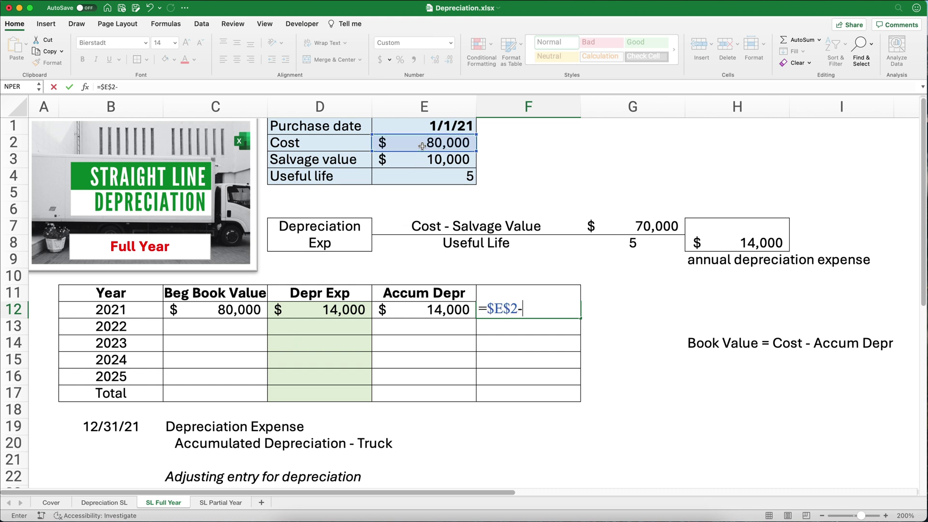
{"action": "left_click", "coordinate": [421, 307]}
{"action": "key", "text": "Return"}
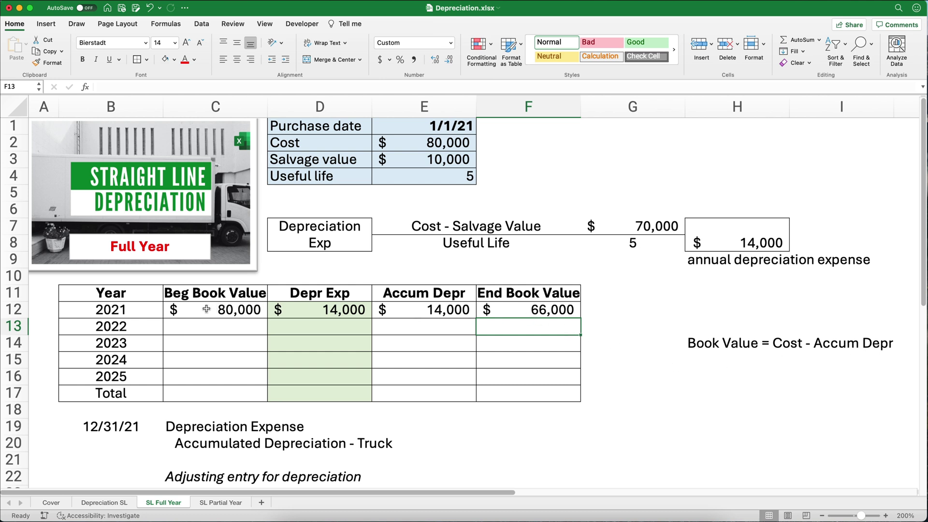
Step: Carry the 2021 ending book value into the 2022 beginning book value in C13 with the formula =F12
{"action": "left_click", "coordinate": [200, 308]}
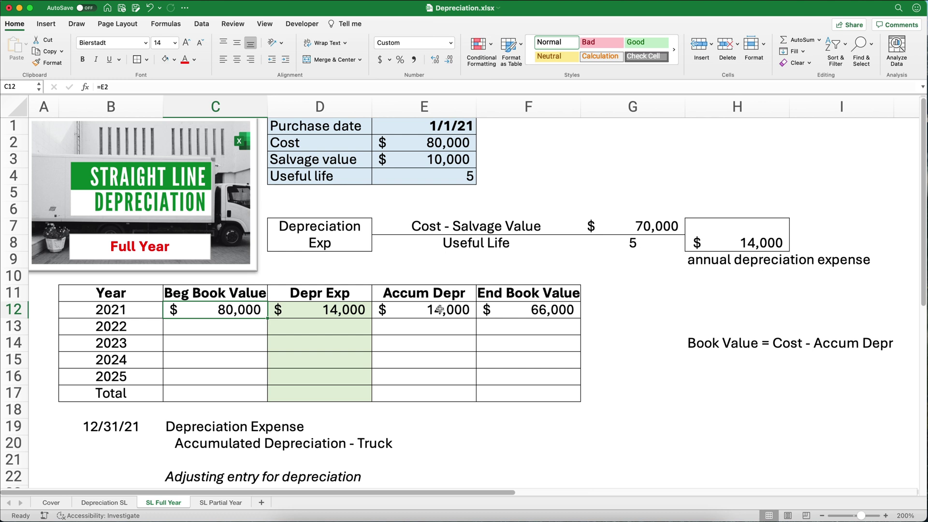
{"action": "left_click", "coordinate": [523, 309]}
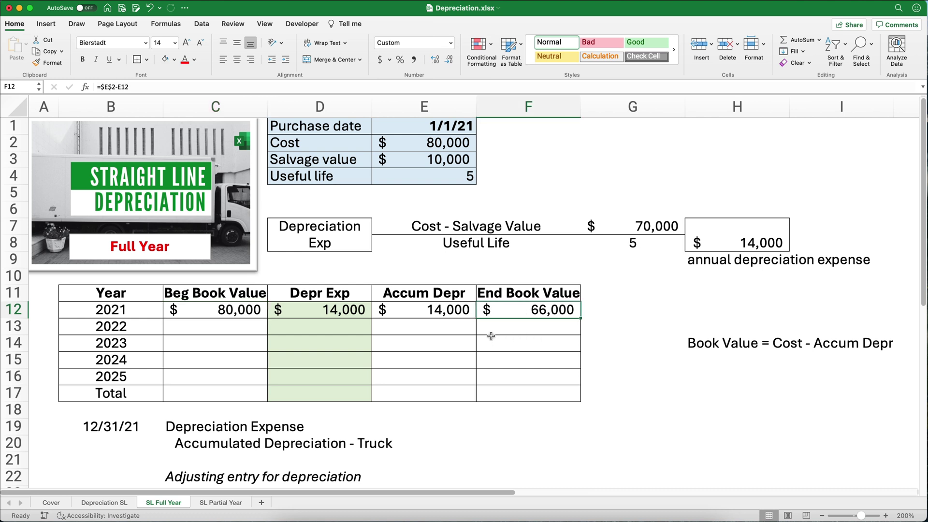
{"action": "left_click", "coordinate": [241, 328]}
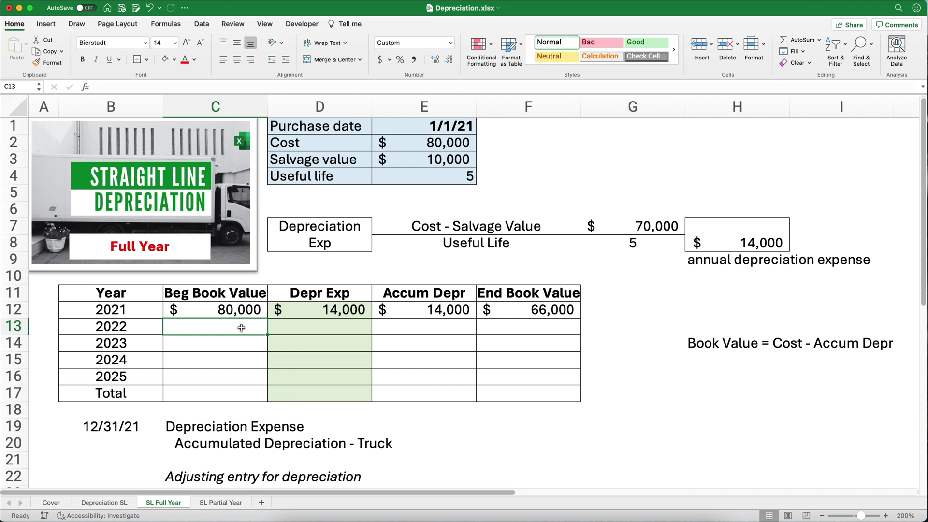
{"action": "type", "text": "="}
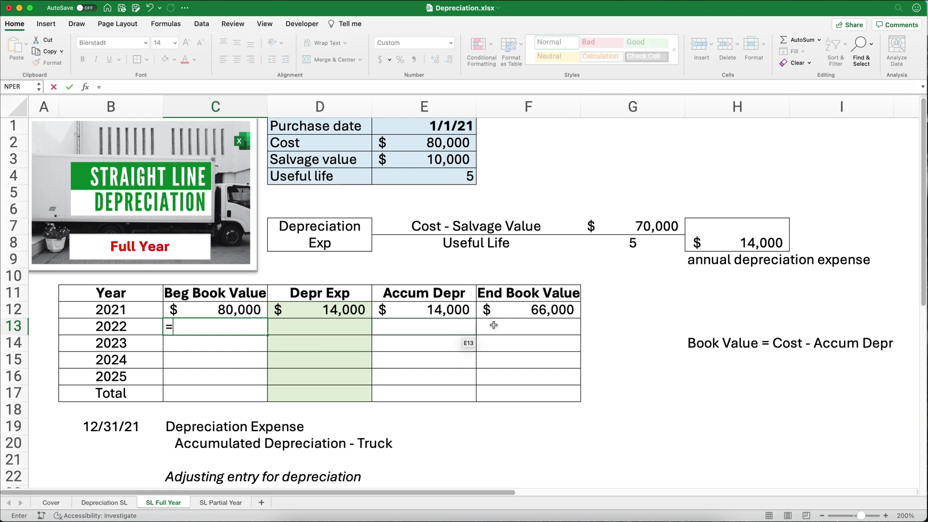
{"action": "left_click", "coordinate": [532, 313]}
{"action": "key", "text": "Return"}
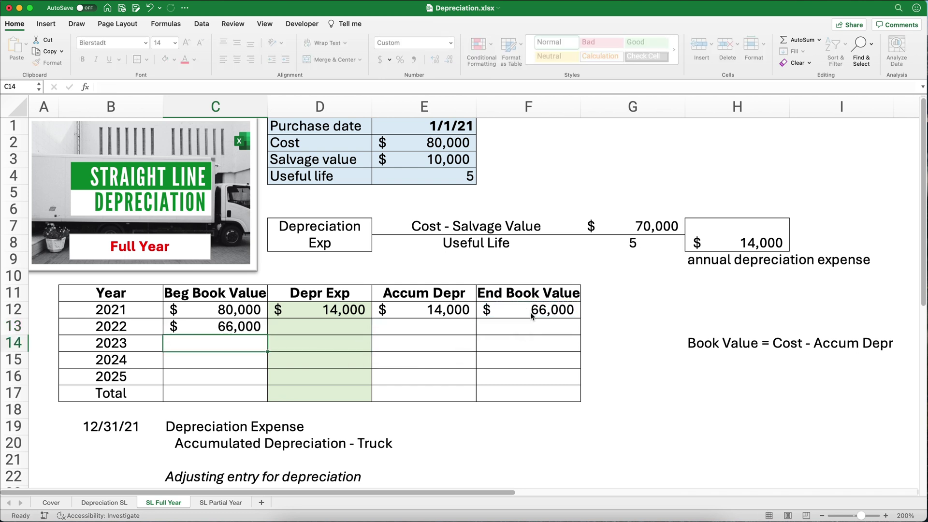
Step: Enter the 2022 depreciation expense in D13 as an absolute reference to the annual depreciation, =$H$7
{"action": "key", "text": "Up"}
{"action": "key", "text": "Right"}
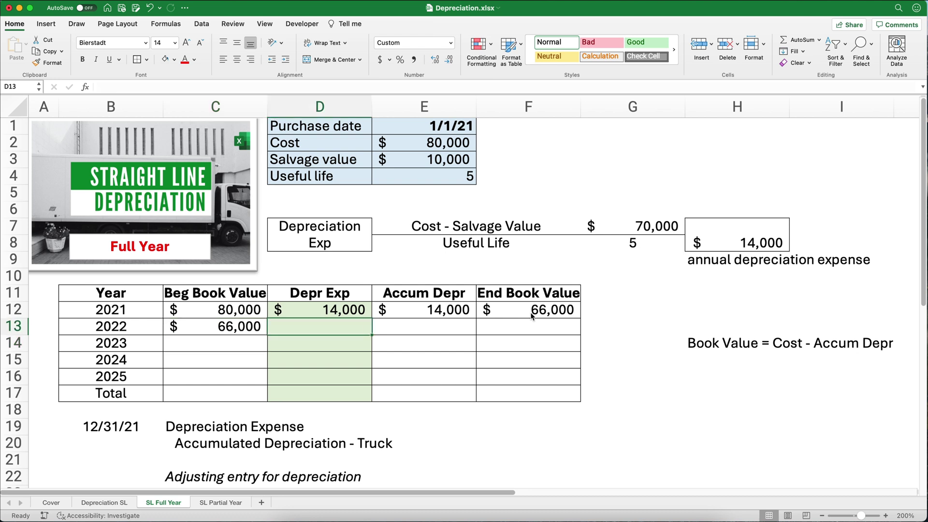
{"action": "type", "text": "="}
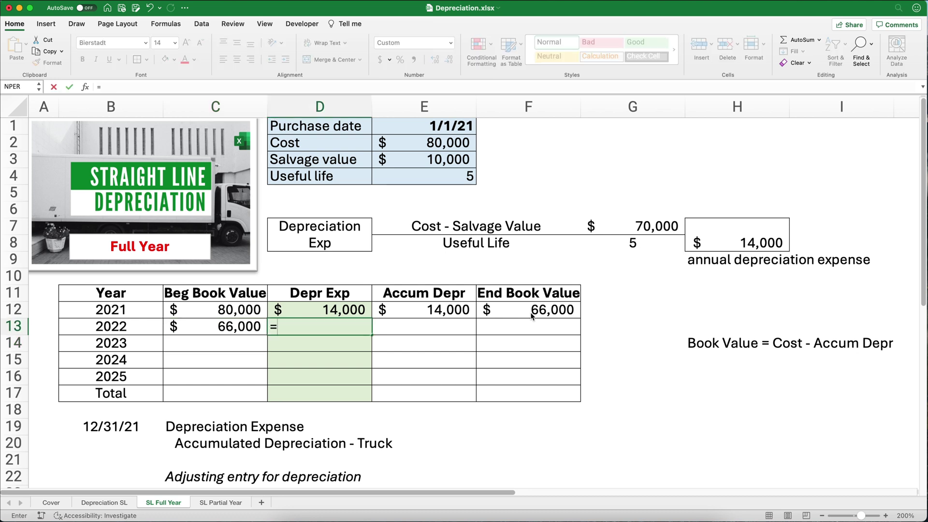
{"action": "left_click", "coordinate": [770, 243]}
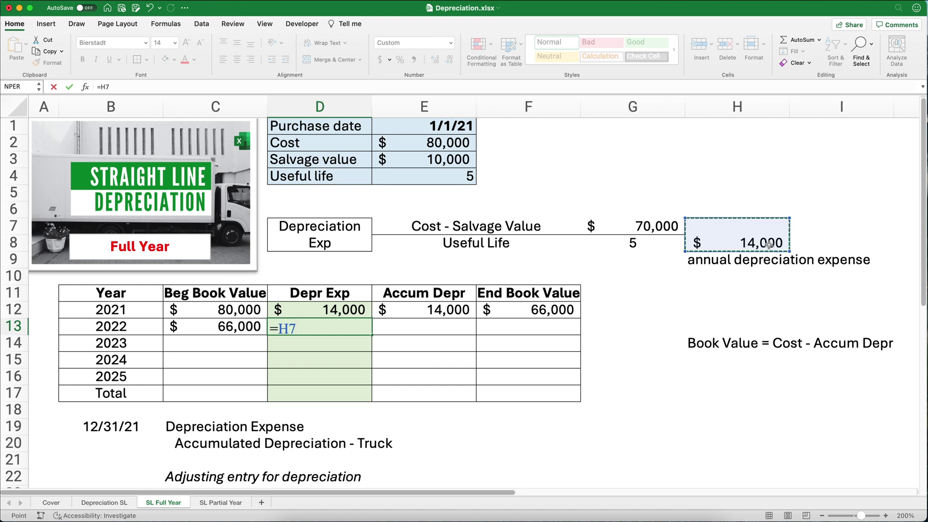
{"action": "key", "text": "F4"}
{"action": "key", "text": "Return"}
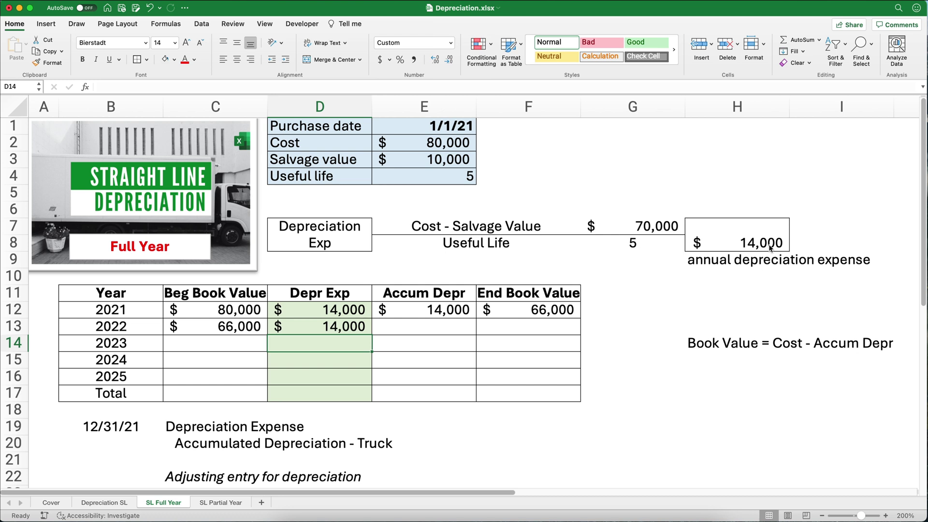
Step: Calculate the 2022 accumulated depreciation in E13 by adding that year's expense to the prior balance, =E12+D13
{"action": "left_click", "coordinate": [442, 327]}
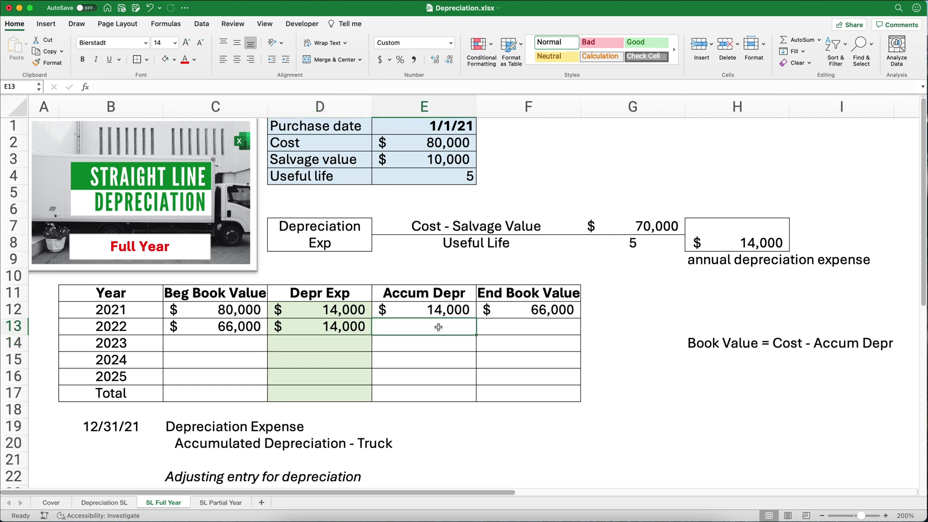
{"action": "type", "text": "="}
{"action": "key", "text": "Up"}
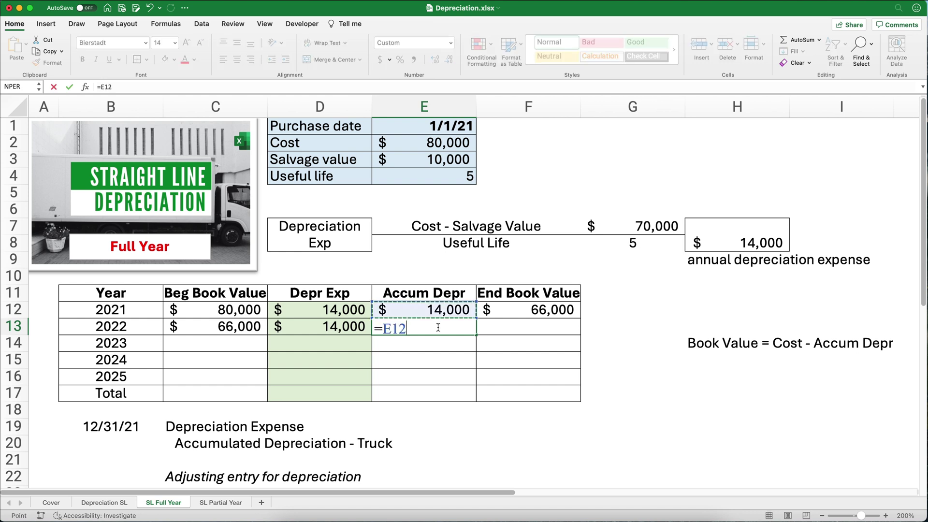
{"action": "type", "text": "+"}
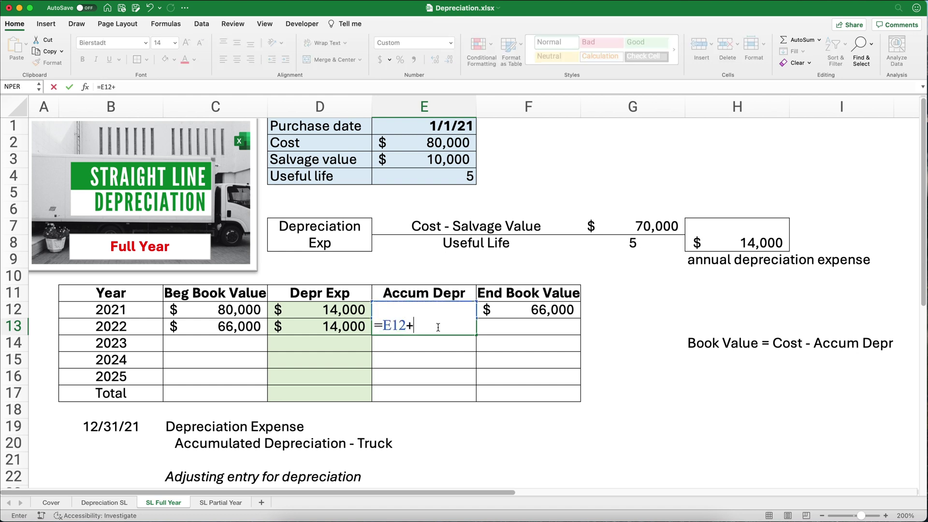
{"action": "key", "text": "Left"}
{"action": "key", "text": "ctrl+Return"}
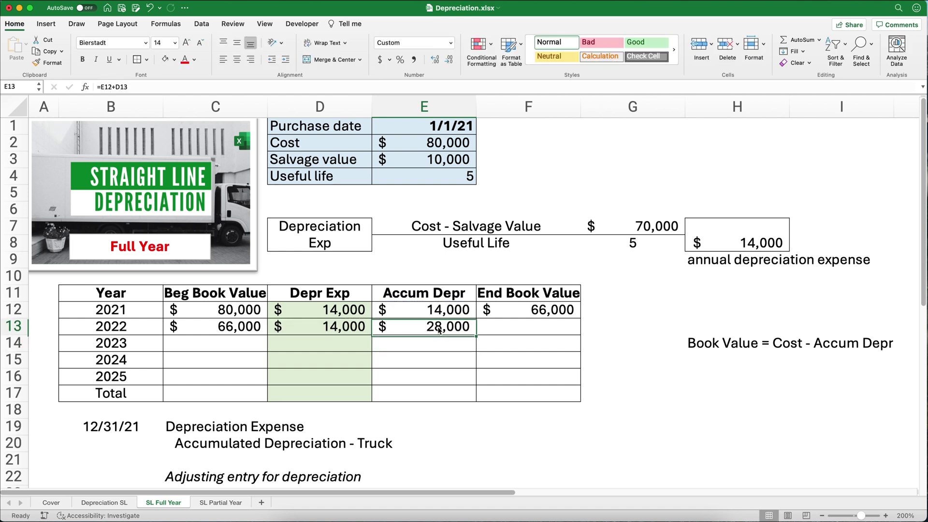
Step: Calculate the 2022 ending book value in F13 with the formula =$E$2-E13
{"action": "key", "text": "Right"}
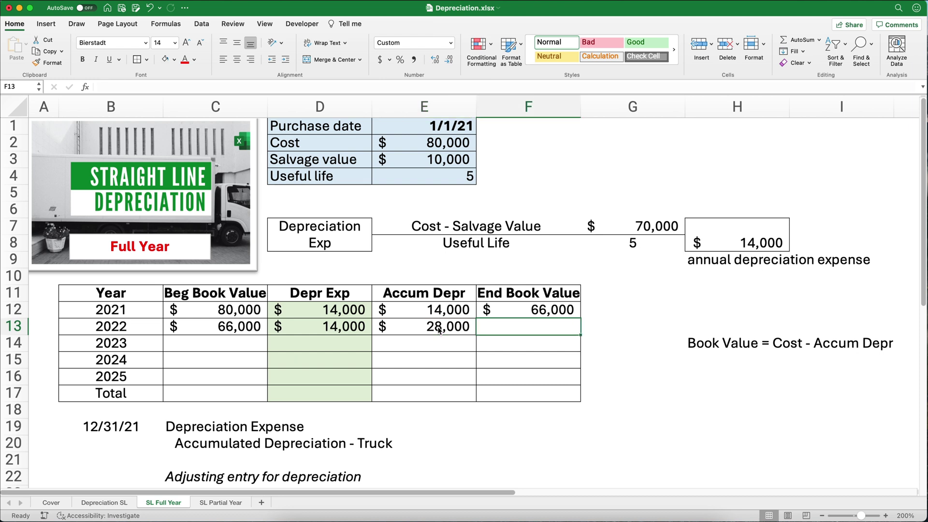
{"action": "type", "text": "="}
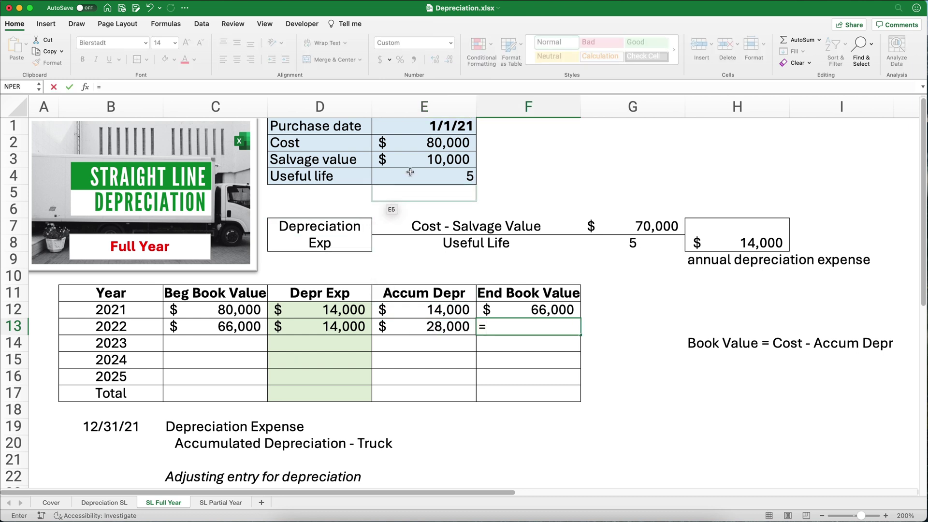
{"action": "left_click", "coordinate": [418, 146]}
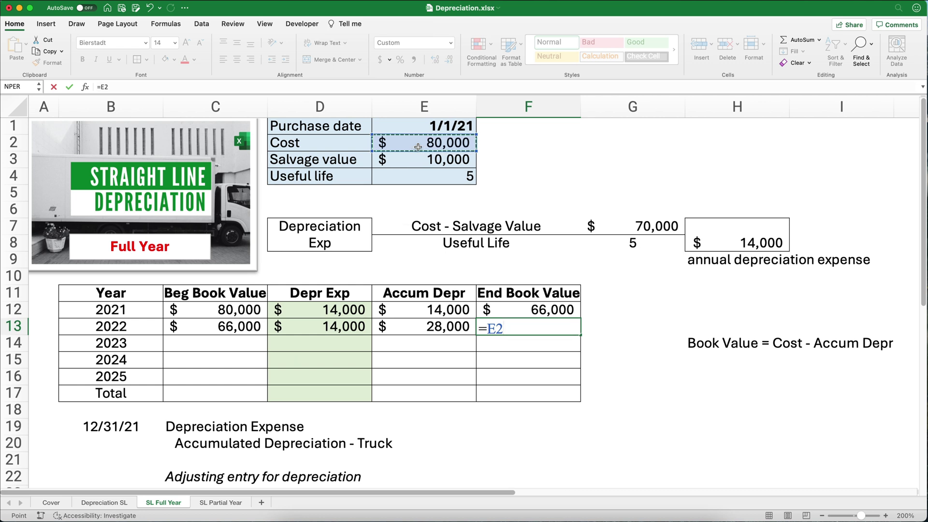
{"action": "key", "text": "F4"}
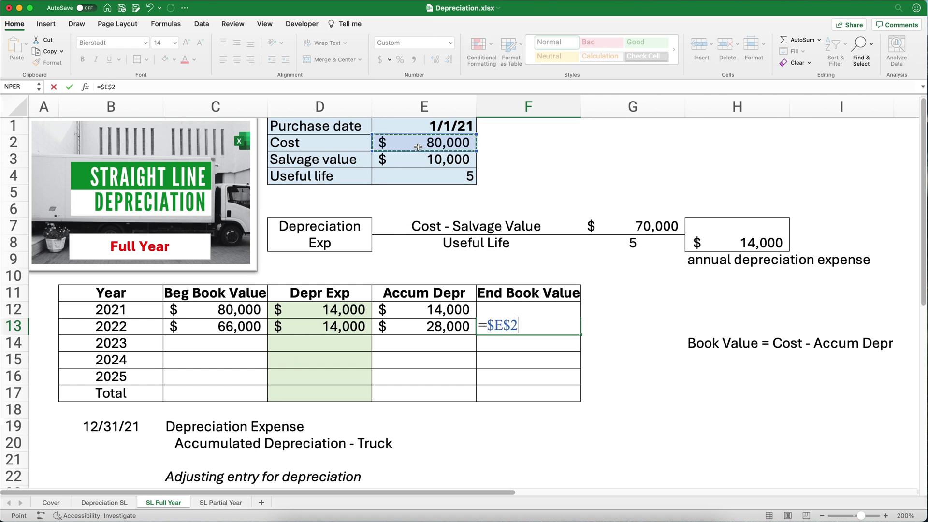
{"action": "type", "text": "-"}
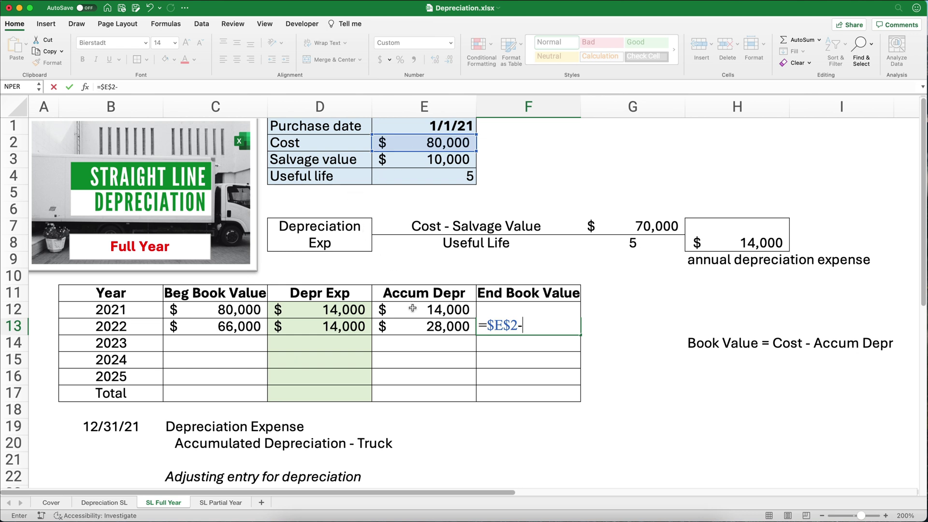
{"action": "left_click", "coordinate": [420, 325]}
{"action": "key", "text": "Return"}
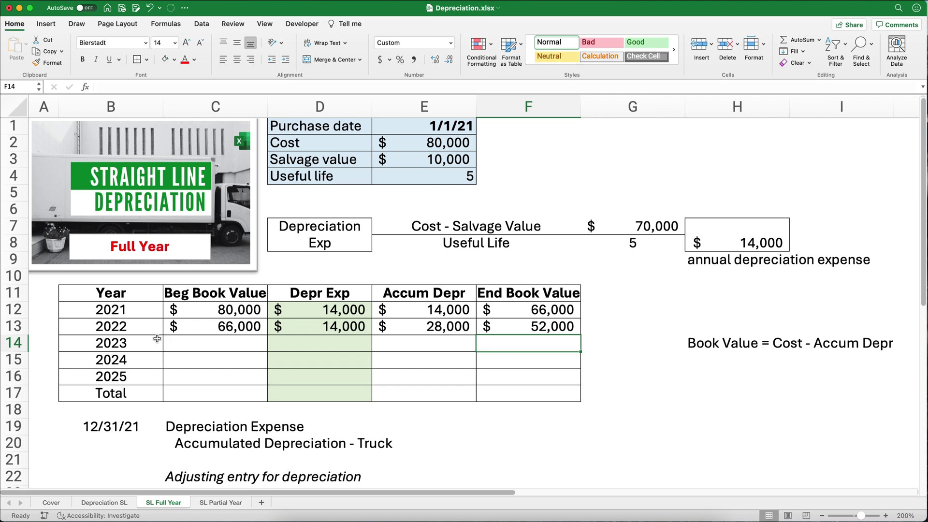
Step: Fill the 2022 formulas in C13 to F13 down to 2023 column by column, and extend the 2023 row through 2025
{"action": "left_click", "coordinate": [222, 331]}
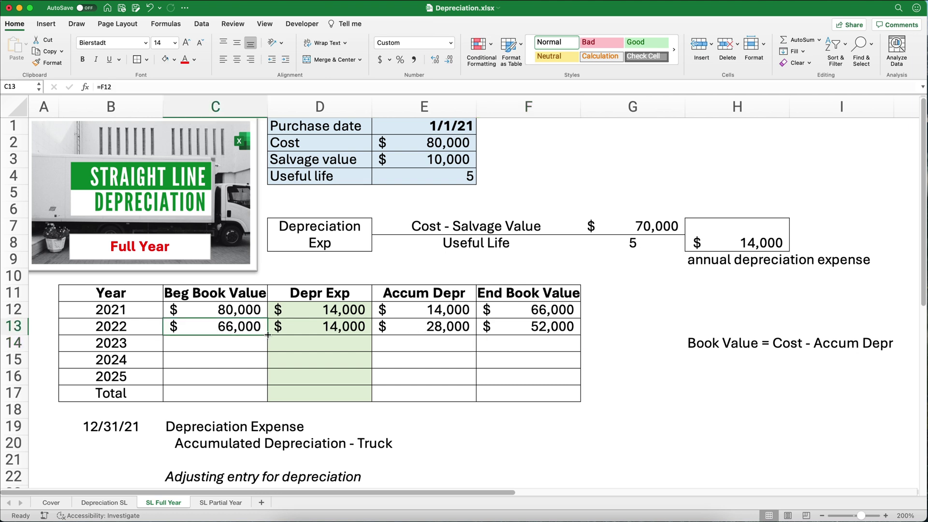
{"action": "left_click_drag", "start_coordinate": [267, 335], "coordinate": [269, 345]}
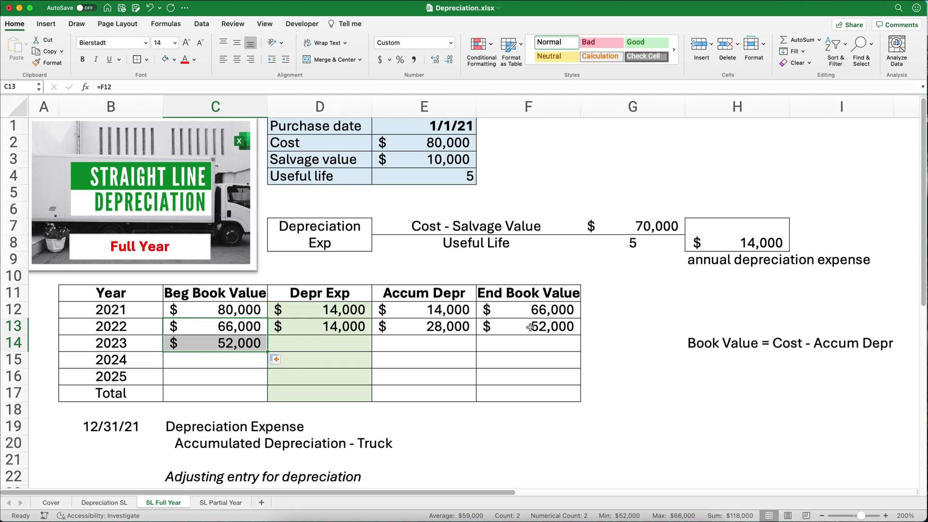
{"action": "left_click", "coordinate": [339, 329]}
{"action": "left_click_drag", "start_coordinate": [373, 334], "coordinate": [373, 345]}
{"action": "left_click", "coordinate": [432, 329]}
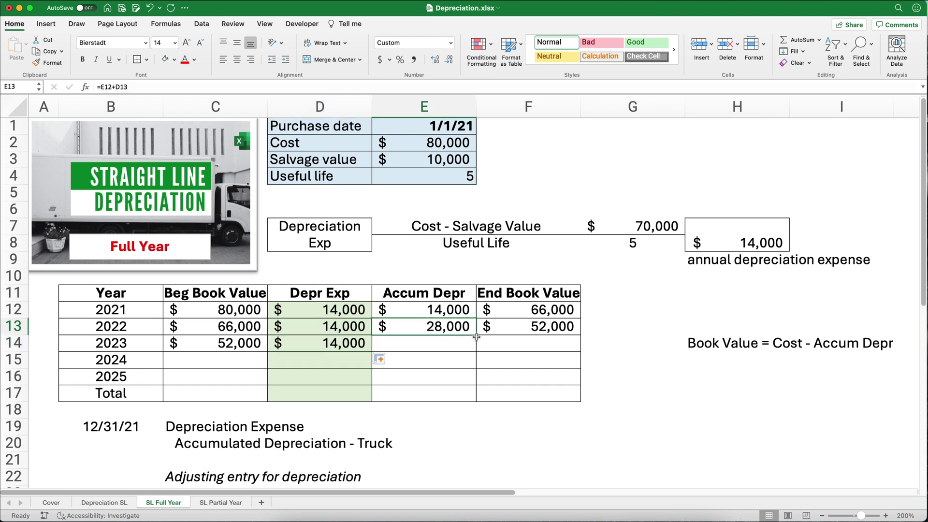
{"action": "left_click_drag", "start_coordinate": [477, 335], "coordinate": [477, 349]}
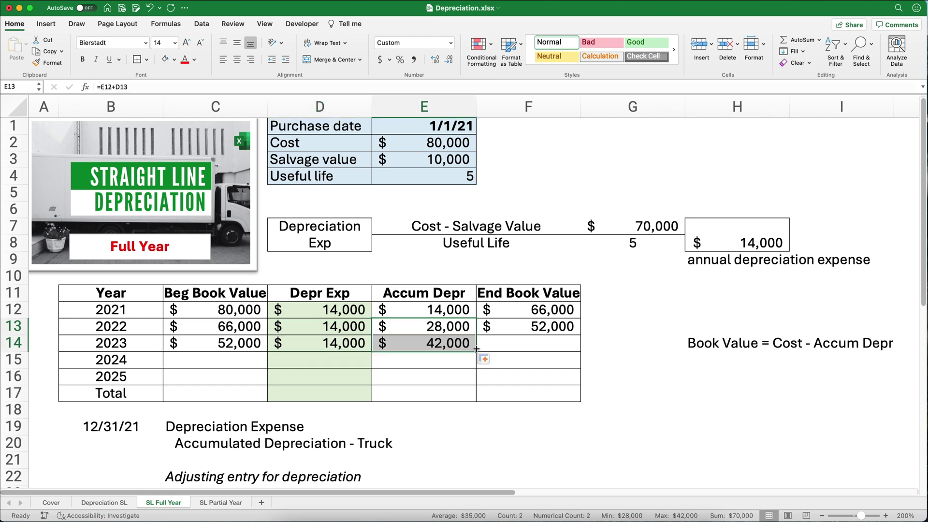
{"action": "left_click", "coordinate": [545, 331]}
{"action": "left_click_drag", "start_coordinate": [581, 333], "coordinate": [581, 349]}
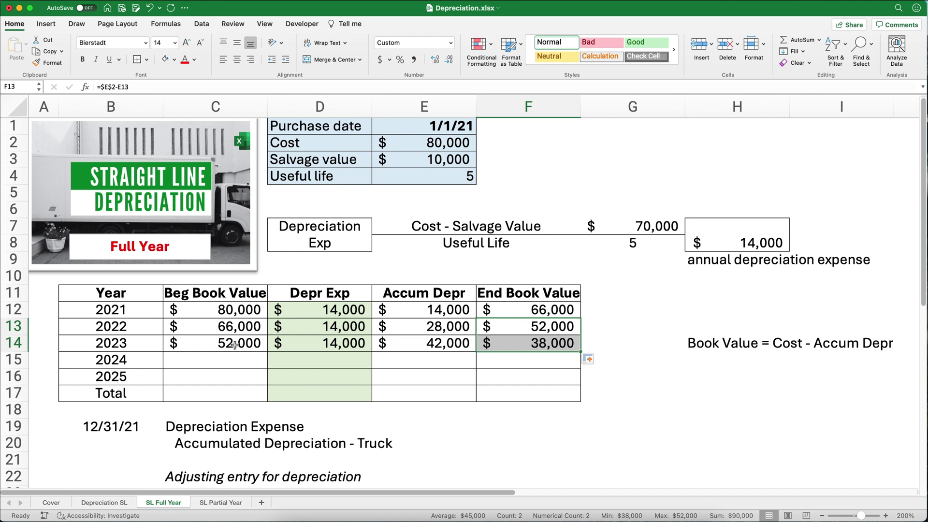
{"action": "left_click_drag", "start_coordinate": [225, 345], "coordinate": [581, 384]}
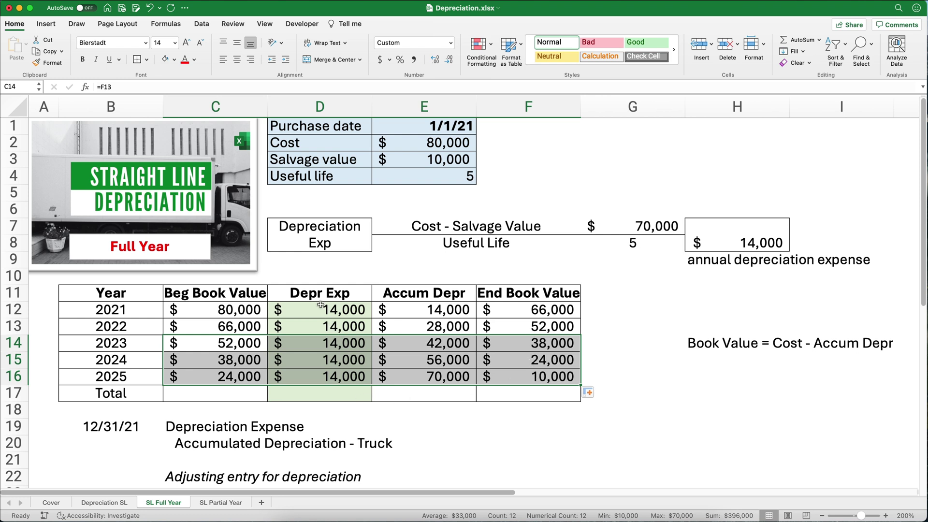
Step: Total the five years of depreciation expense in D17 with =SUM(D12:D16), and check the summed range
{"action": "left_click_drag", "start_coordinate": [321, 308], "coordinate": [322, 386]}
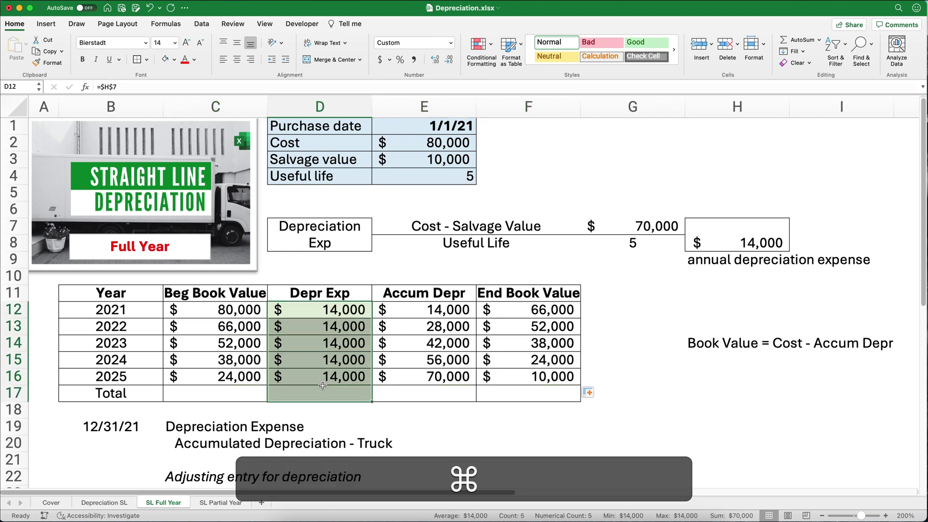
{"action": "key", "text": "shift+super+t"}
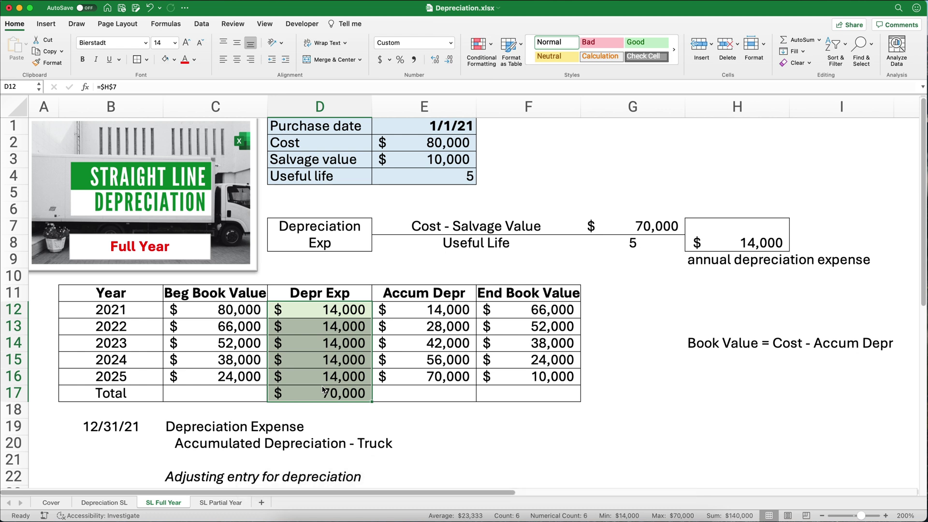
{"action": "left_click", "coordinate": [325, 392]}
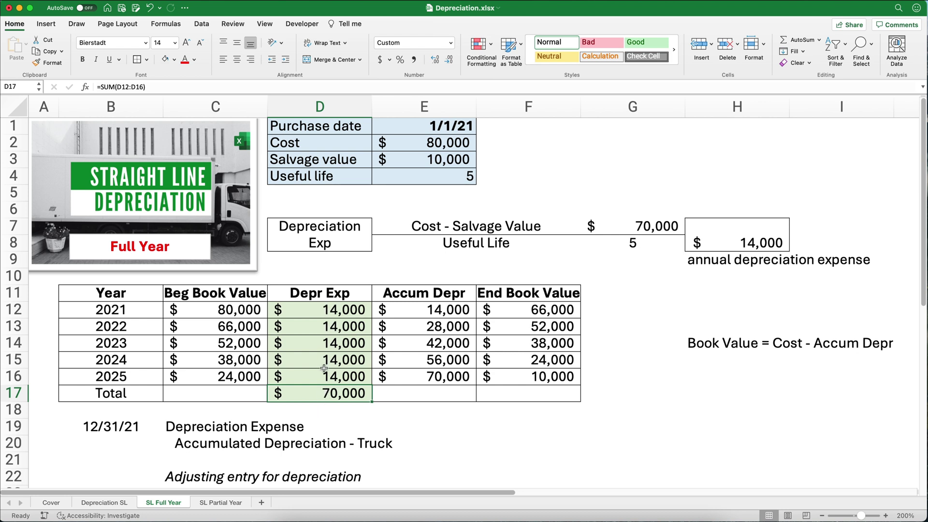
{"action": "left_click_drag", "start_coordinate": [327, 312], "coordinate": [336, 377]}
{"action": "left_click", "coordinate": [332, 397]}
Step: Record the 12/31/21 adjusting entry by linking the Depreciation Expense debit in E19 to =D12 and the Accumulated Depreciation credit in F20 to =E19
{"action": "left_click", "coordinate": [447, 425]}
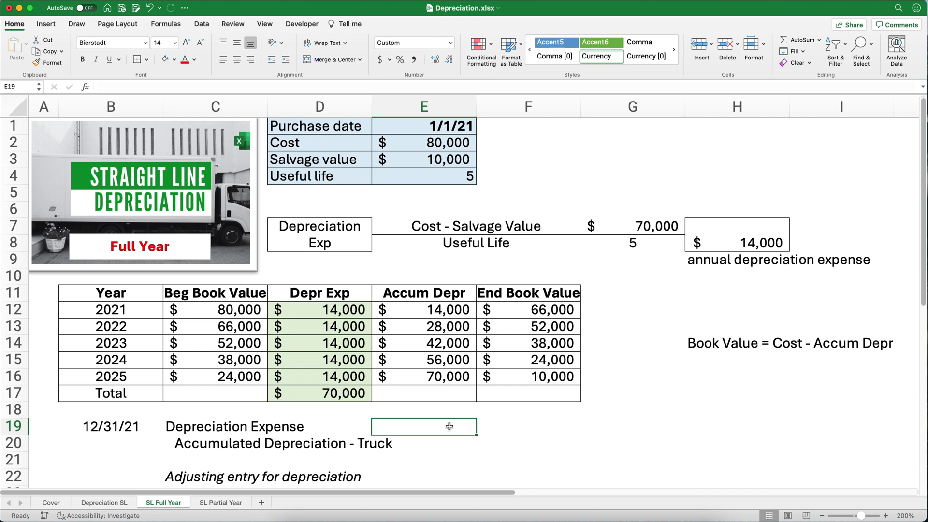
{"action": "type", "text": "="}
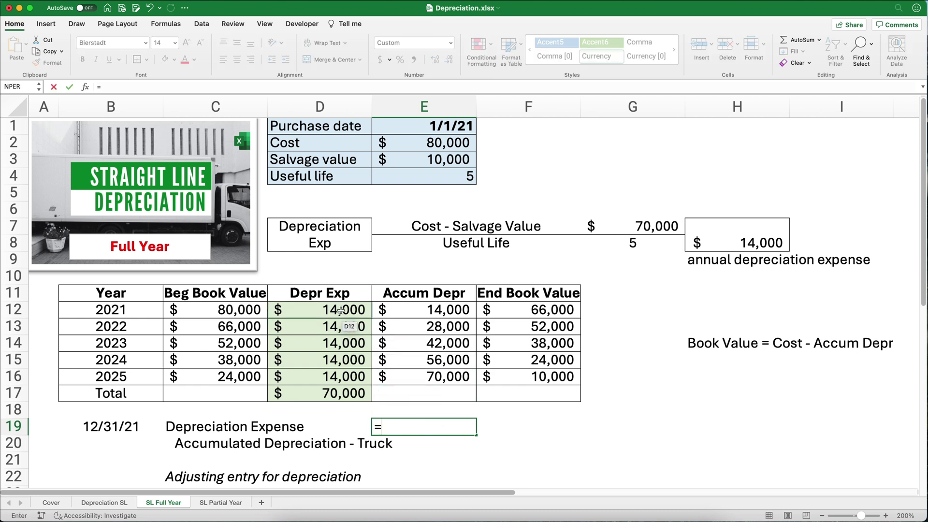
{"action": "left_click", "coordinate": [340, 310]}
{"action": "key", "text": "Return"}
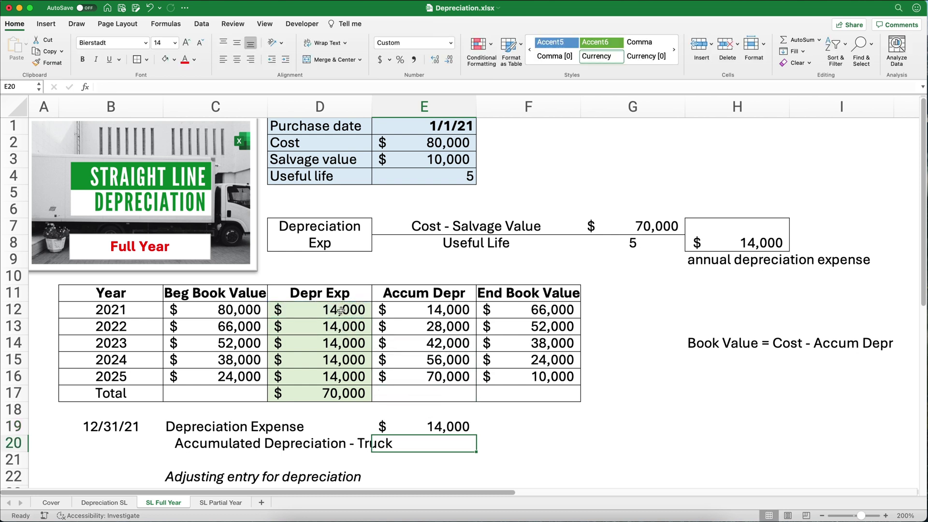
{"action": "left_click", "coordinate": [530, 443]}
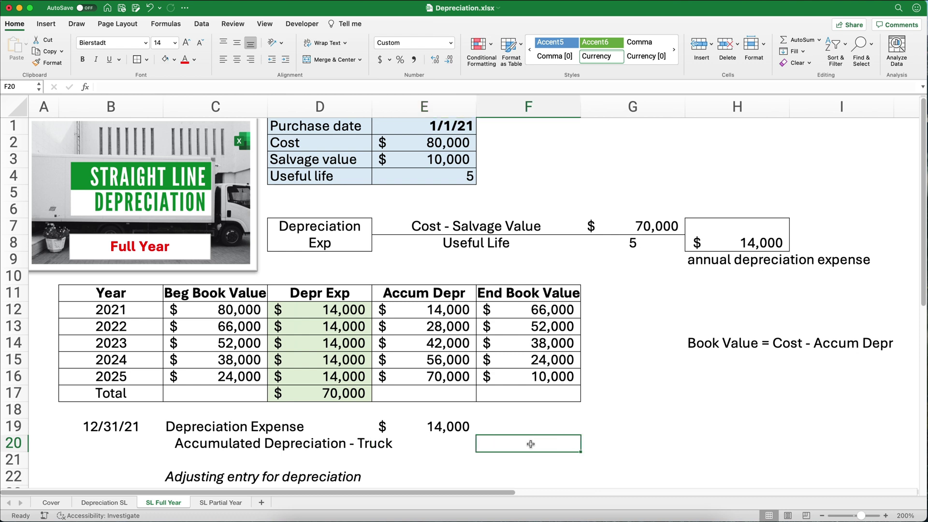
{"action": "type", "text": "="}
{"action": "left_click", "coordinate": [473, 431]}
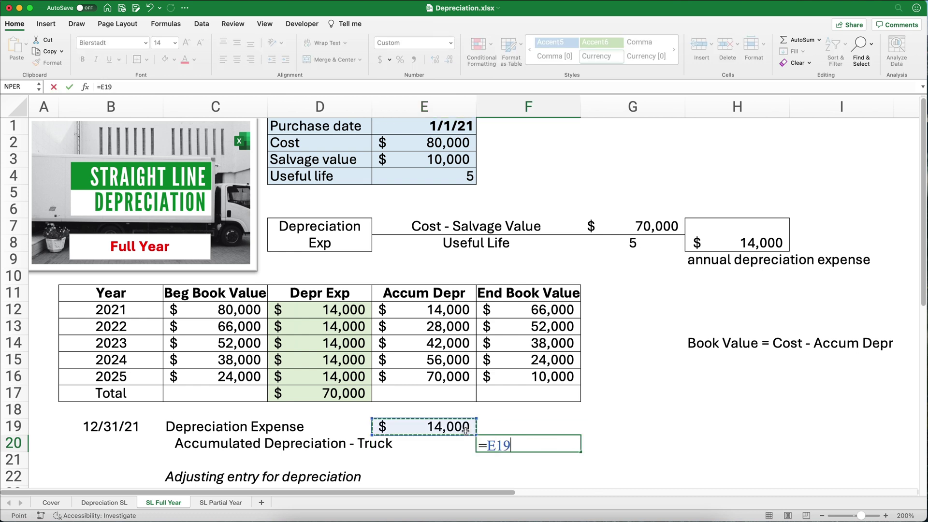
{"action": "key", "text": "Return"}
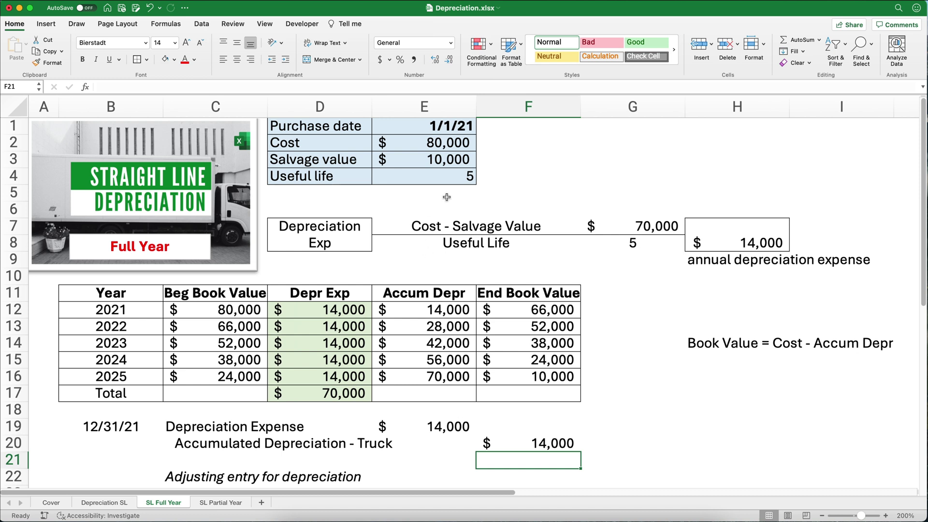
Step: Switch to the SL Partial Year sheet and label the purchase date in F1 as "partial year"
{"action": "left_click", "coordinate": [436, 130]}
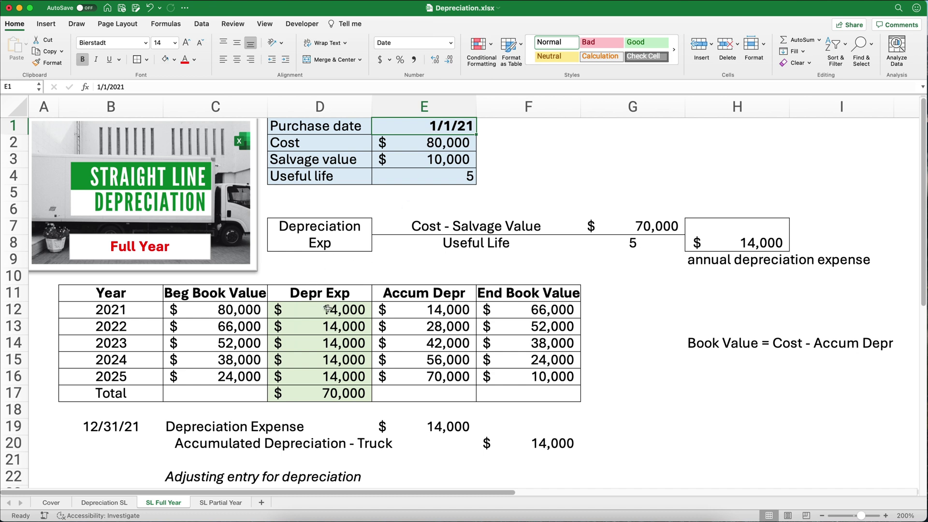
{"action": "key", "text": "alt+Right"}
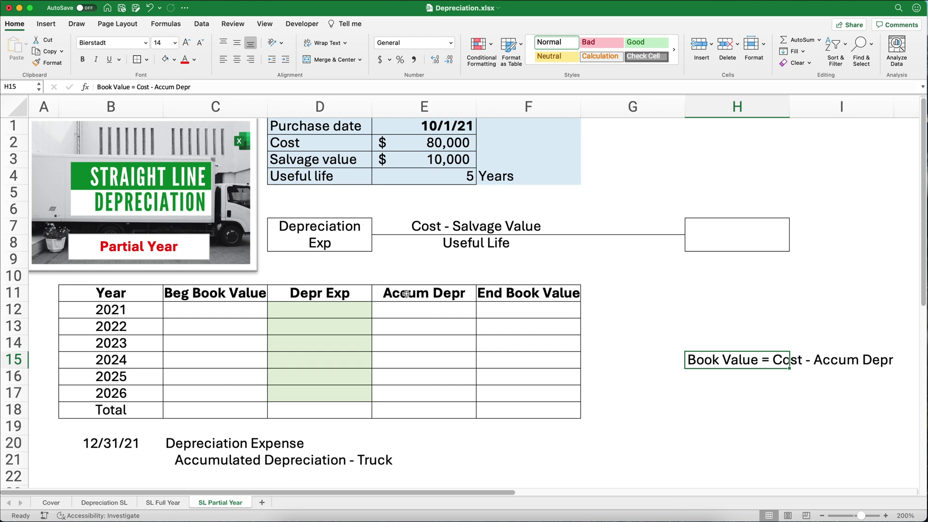
{"action": "left_click", "coordinate": [437, 129]}
{"action": "left_click", "coordinate": [498, 130]}
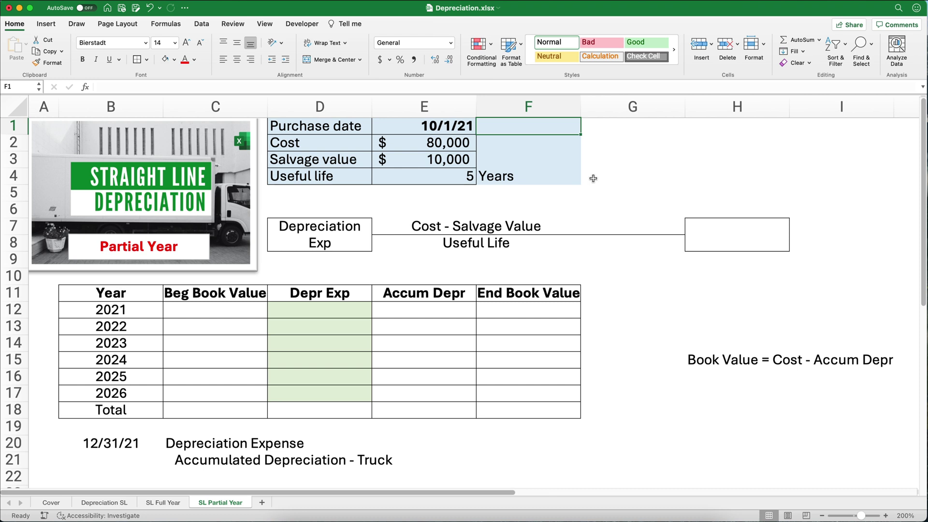
{"action": "type", "text": "partial"}
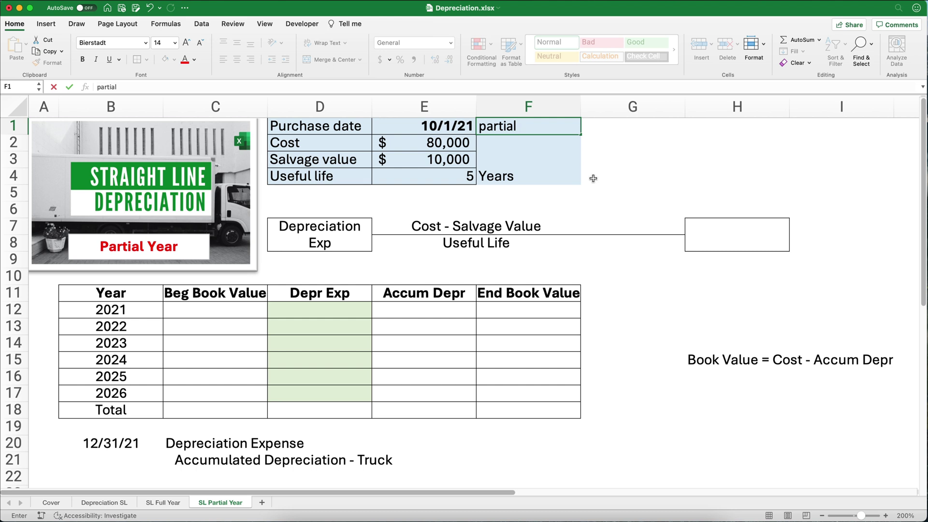
{"action": "type", "text": " year"}
{"action": "key", "text": "Return"}
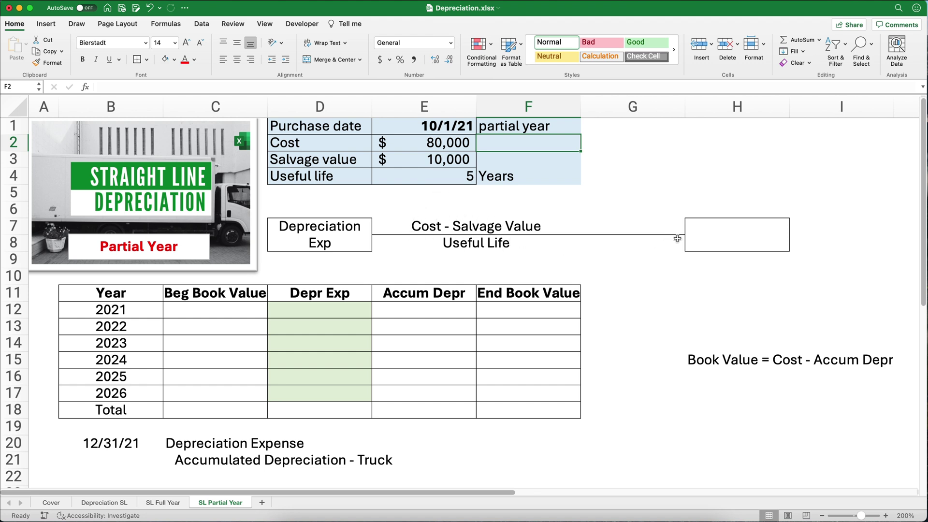
Step: Fill in the depreciation fraction with the depreciable cost =E2-E3 in G7 and the useful life =E4 in G8
{"action": "left_click", "coordinate": [645, 232]}
{"action": "type", "text": "="}
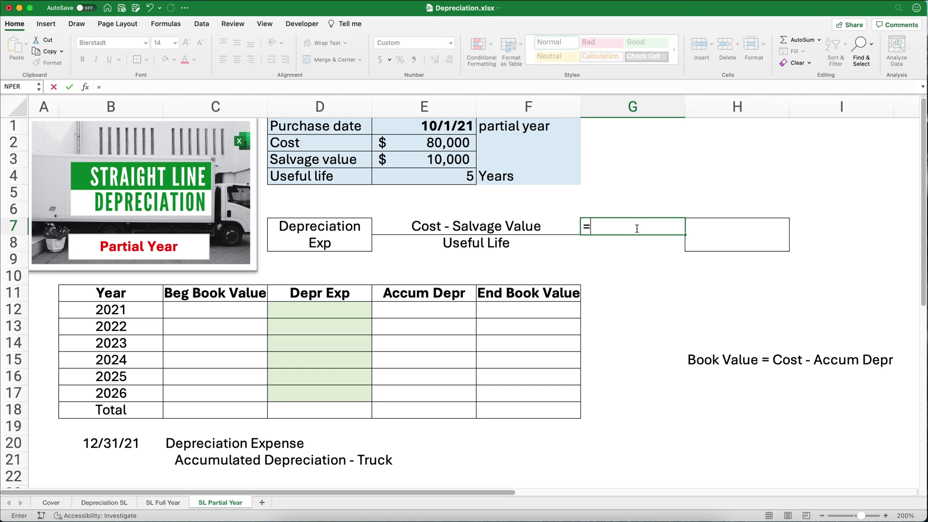
{"action": "left_click", "coordinate": [447, 145]}
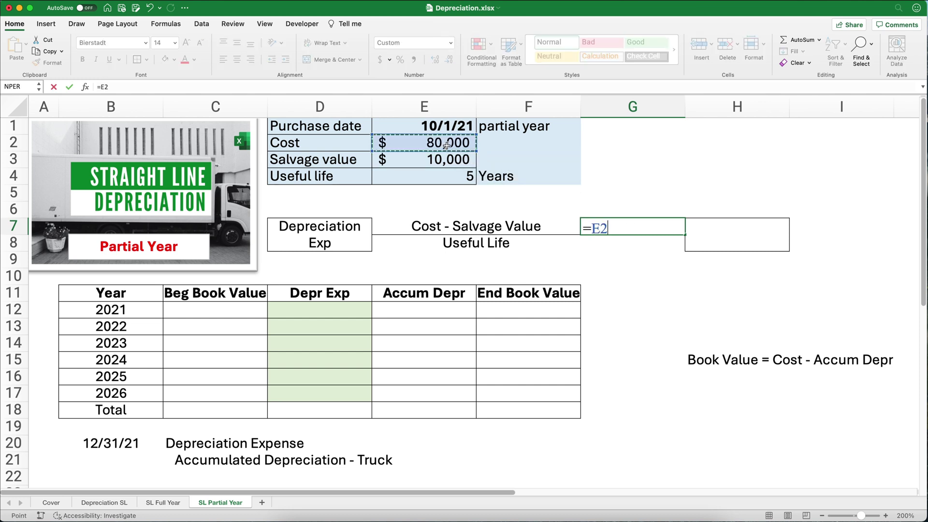
{"action": "type", "text": "-"}
{"action": "left_click", "coordinate": [447, 162]}
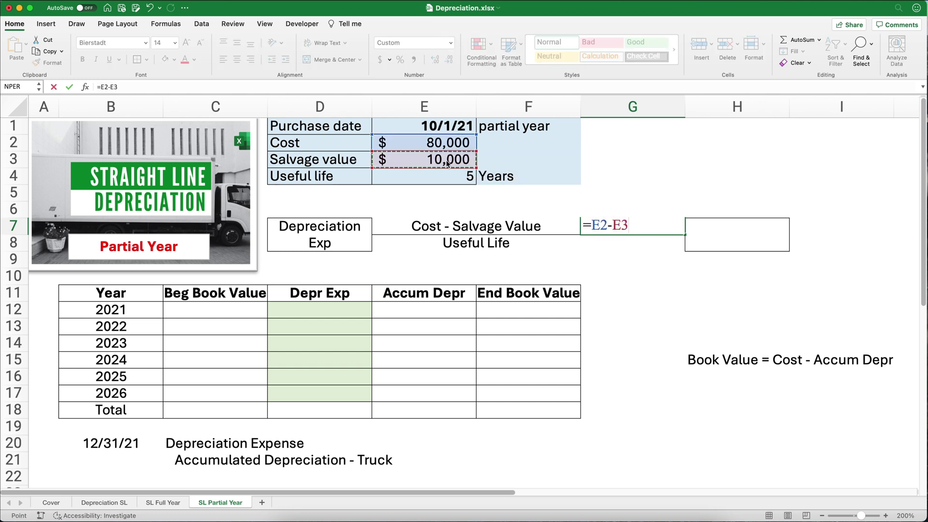
{"action": "key", "text": "Return"}
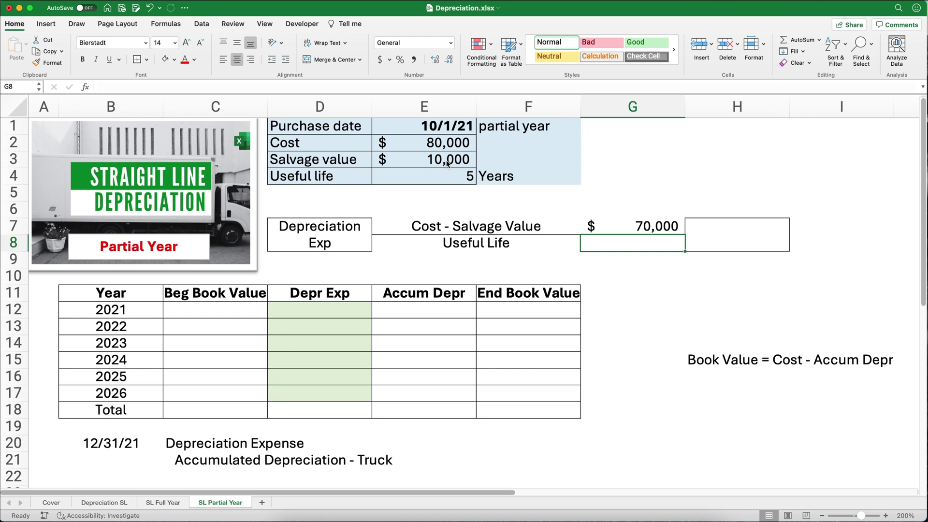
{"action": "type", "text": "="}
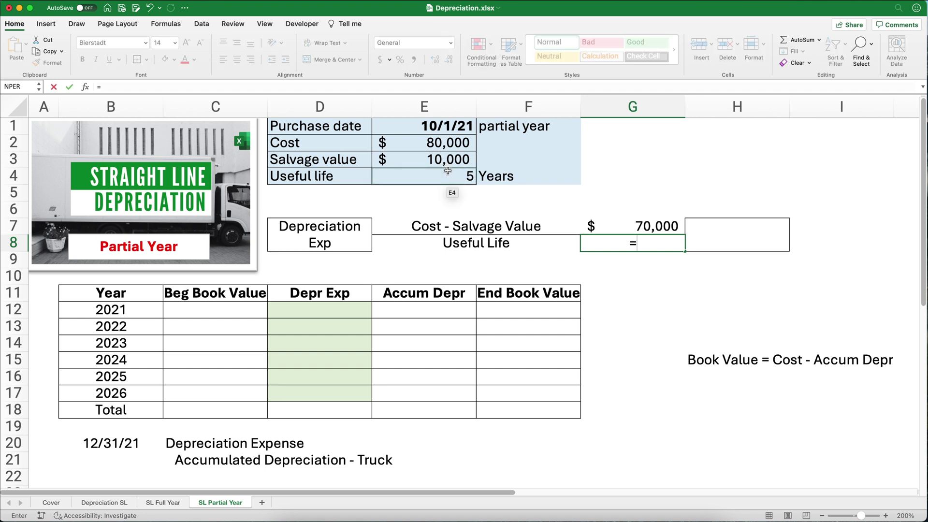
{"action": "left_click", "coordinate": [448, 173]}
{"action": "key", "text": "Return"}
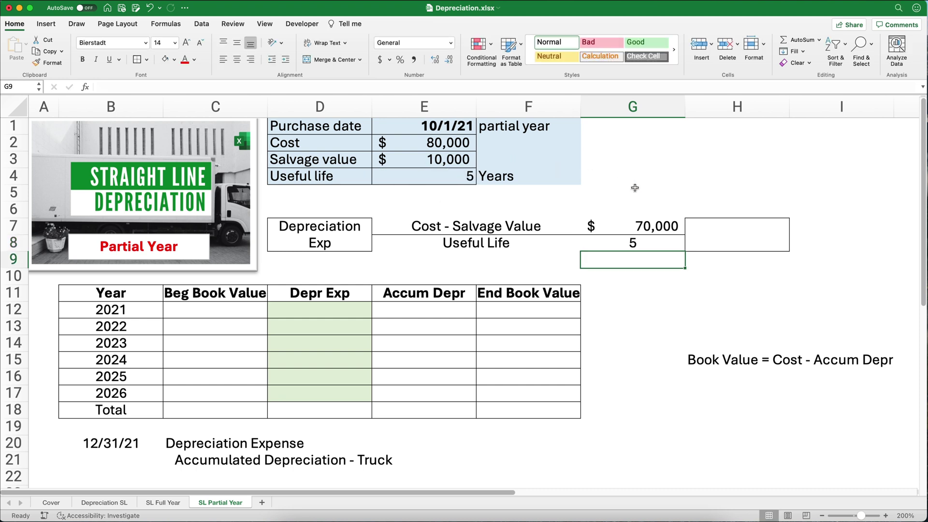
Step: Calculate the annual depreciation expense in the merged cell H7 with the formula =G7/G8
{"action": "left_click", "coordinate": [707, 227]}
{"action": "type", "text": "="}
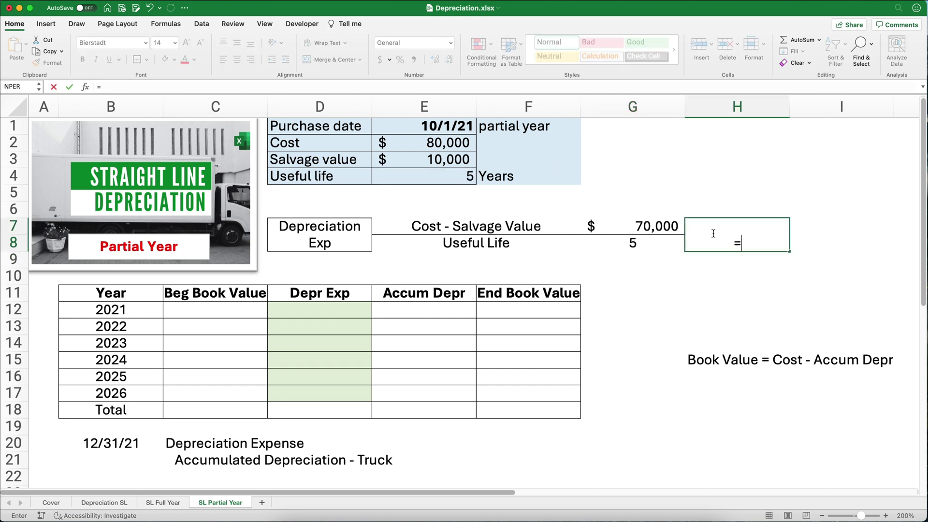
{"action": "key", "text": "Up"}
{"action": "key", "text": "Left"}
{"action": "key", "text": "Down"}
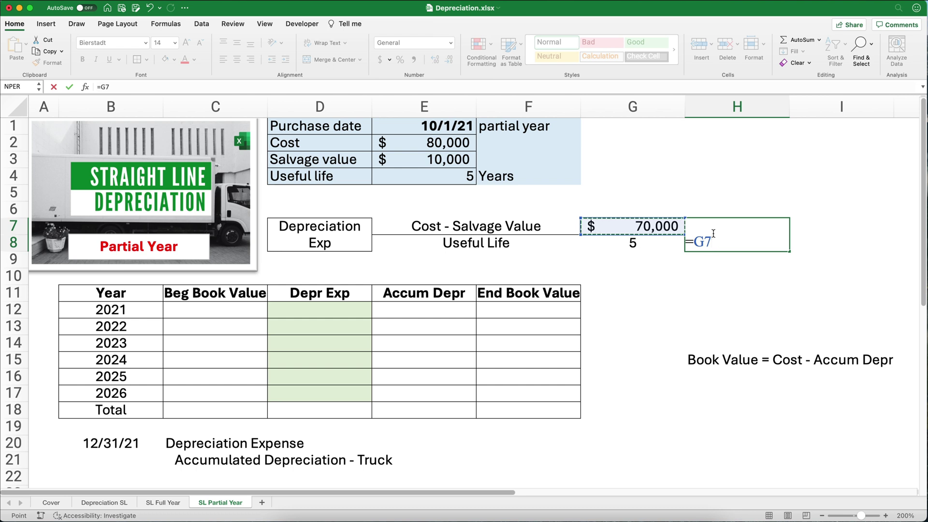
{"action": "type", "text": "/"}
{"action": "left_click", "coordinate": [648, 243]}
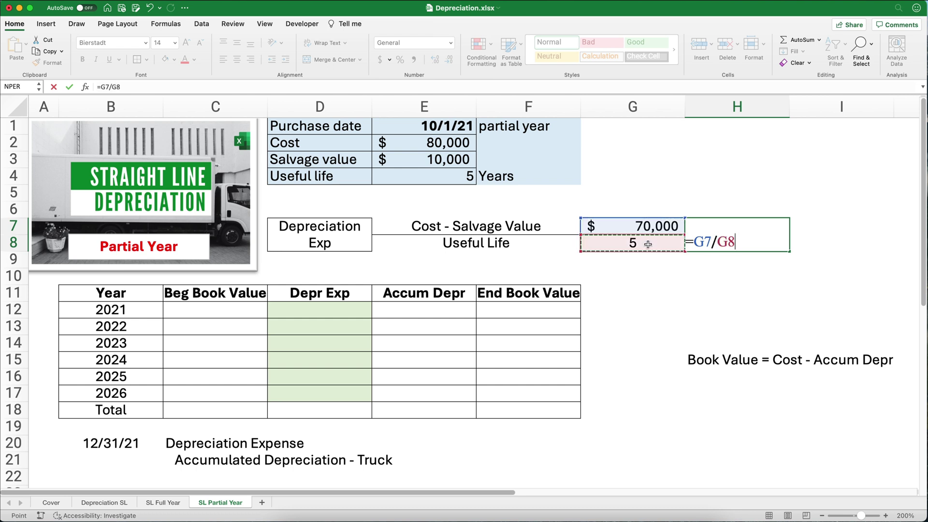
{"action": "key", "text": "Return"}
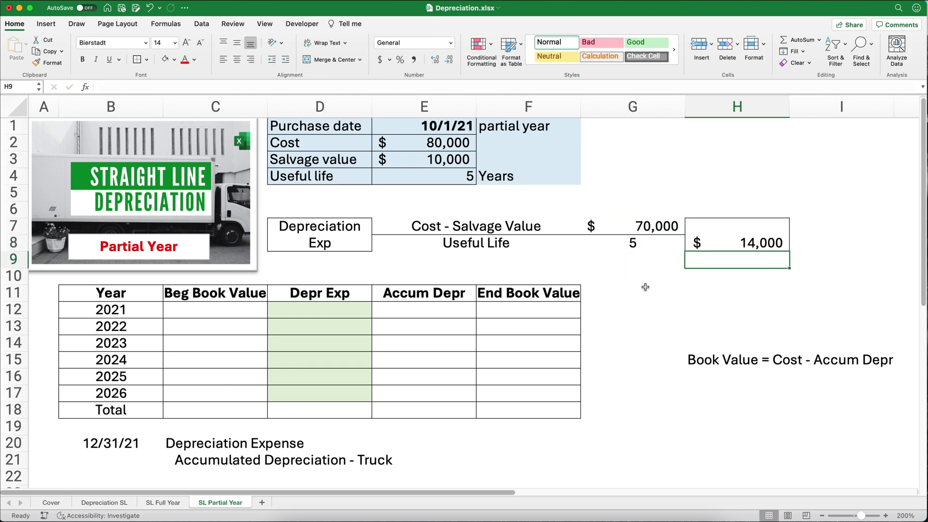
Step: Annotate the 2021 row with "3 months" in G12 and the calculation note "14,000 x 3/12" in H12
{"action": "left_click", "coordinate": [101, 310]}
{"action": "left_click_drag", "start_coordinate": [101, 311], "coordinate": [461, 310]}
{"action": "left_click", "coordinate": [598, 309]}
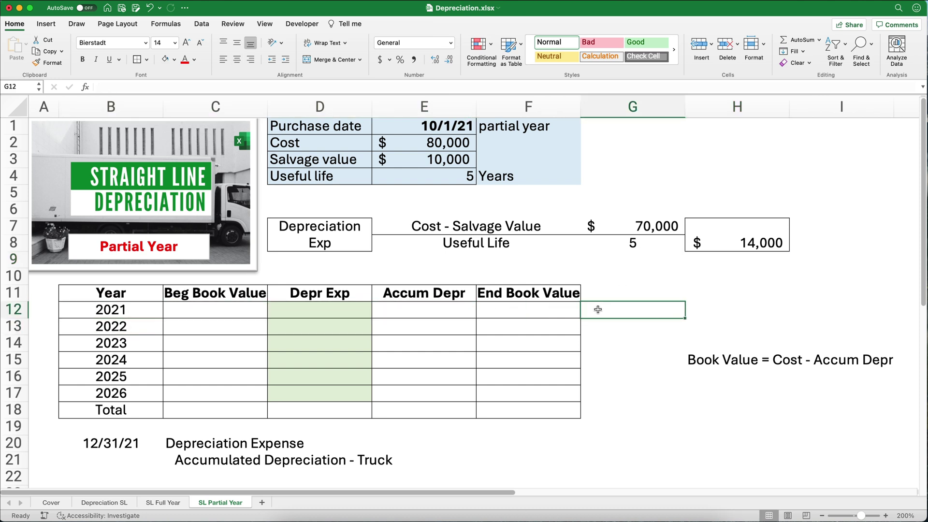
{"action": "type", "text": "3 mont"}
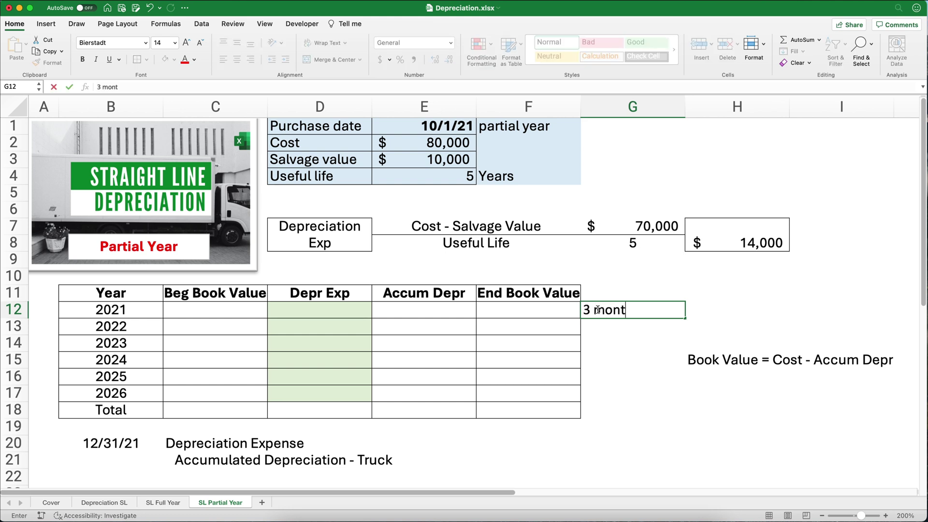
{"action": "type", "text": "hs"}
{"action": "key", "text": "Tab"}
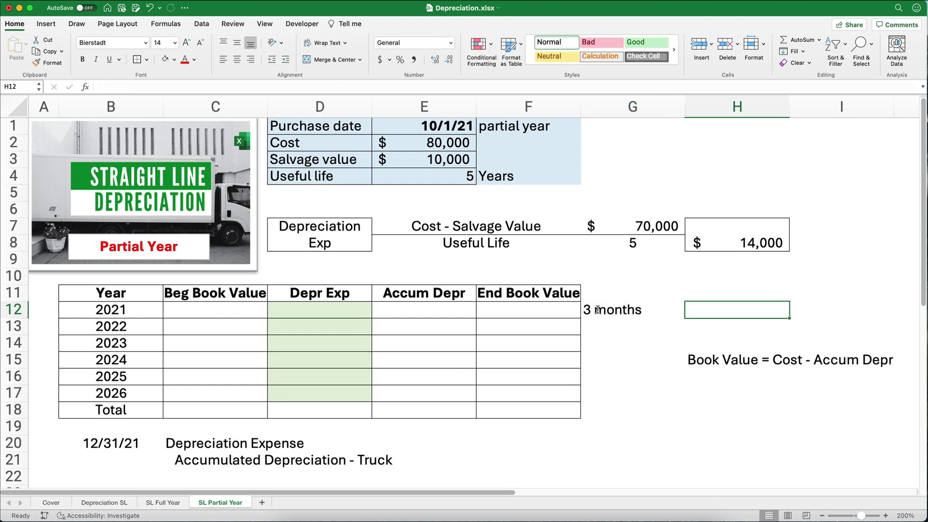
{"action": "type", "text": "14,000"}
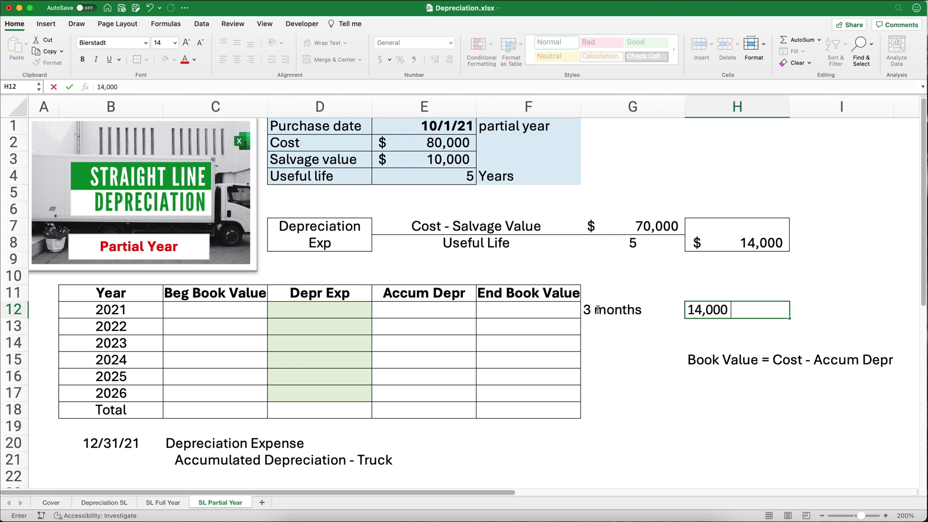
{"action": "type", "text": " x 3/12"}
{"action": "key", "text": "Return"}
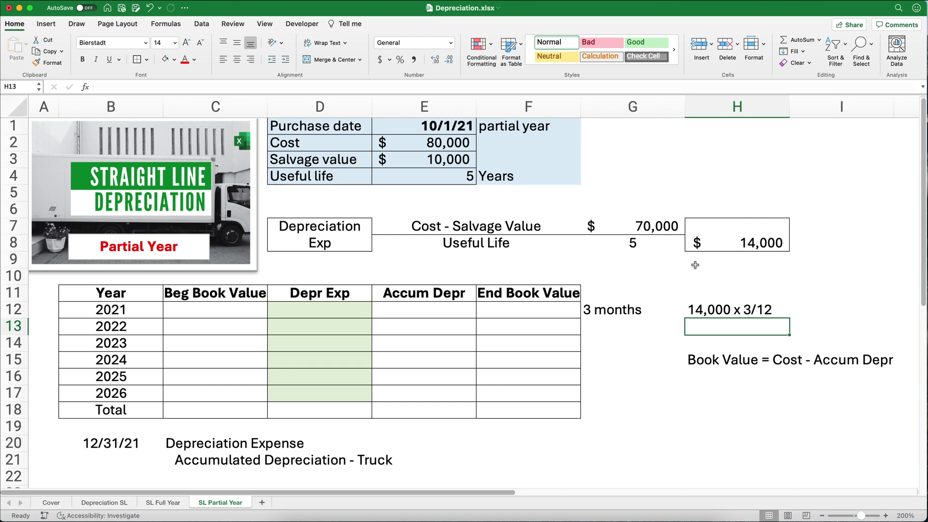
Step: Calculate the 2021 partial-year depreciation expense in D12 with the formula =H7*3/12
{"action": "left_click", "coordinate": [334, 313]}
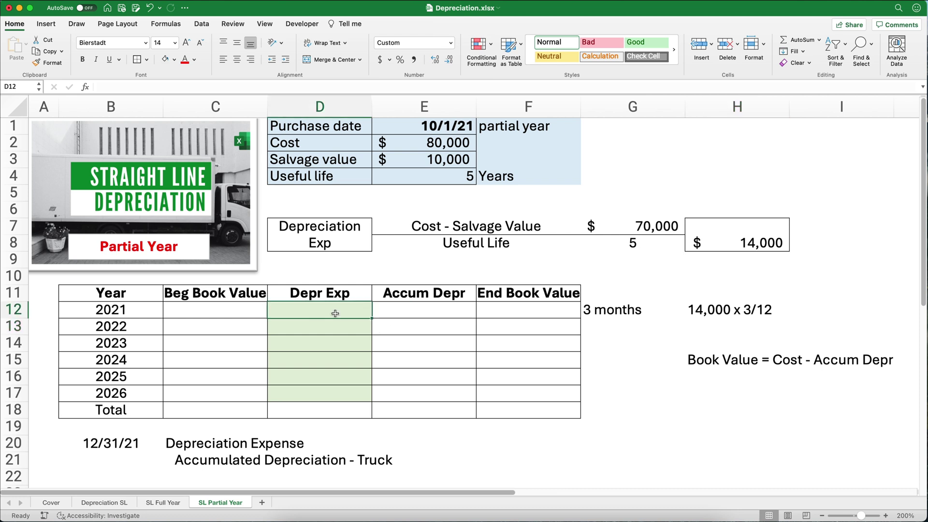
{"action": "type", "text": "="}
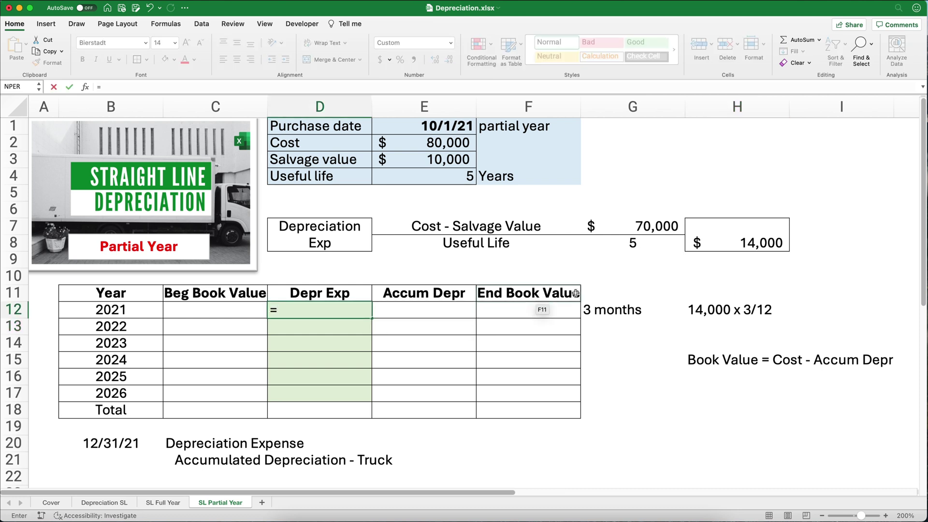
{"action": "left_click", "coordinate": [717, 246]}
{"action": "type", "text": "*3/12"}
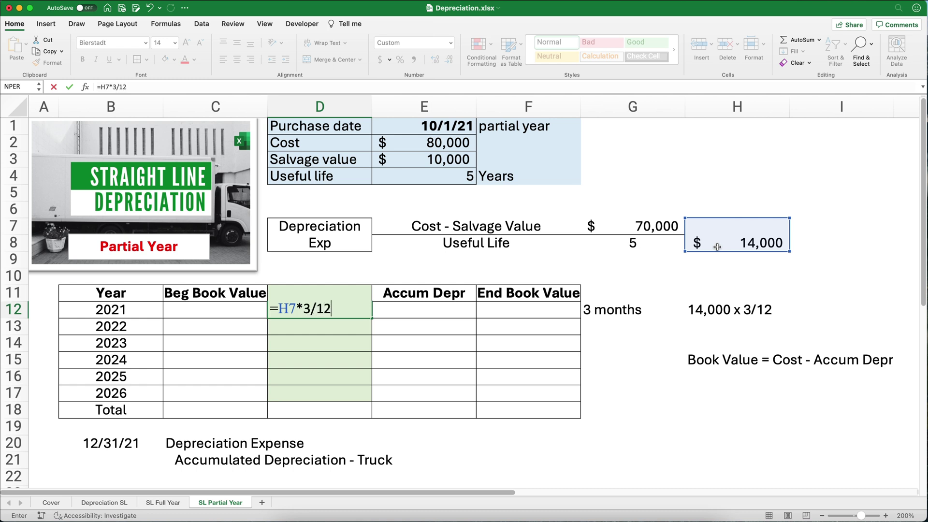
{"action": "key", "text": "Return"}
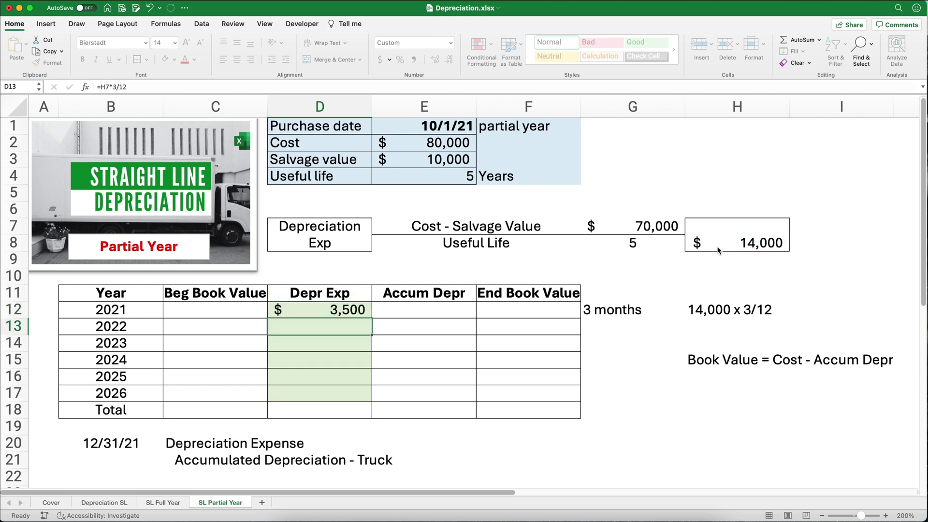
Step: Set the 2021 beginning book value in C12 to the truck's cost with =E2
{"action": "left_click", "coordinate": [249, 310]}
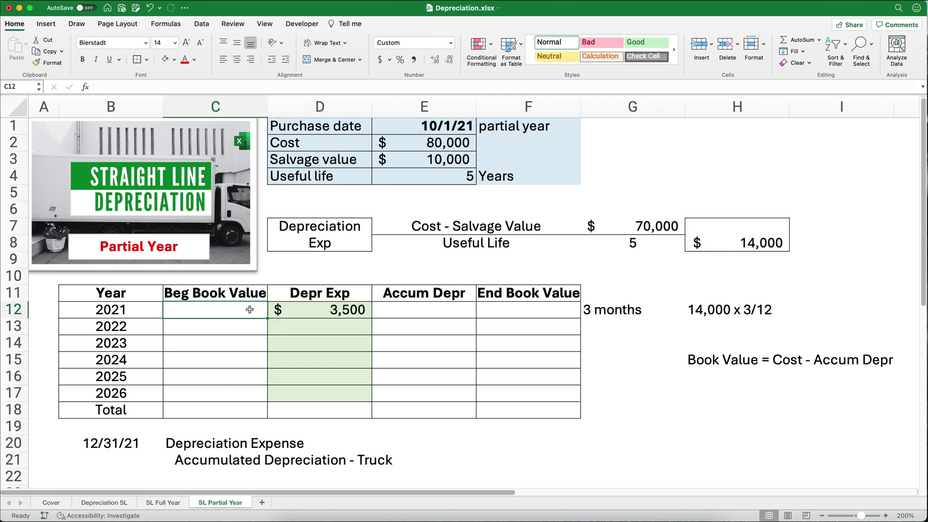
{"action": "type", "text": "="}
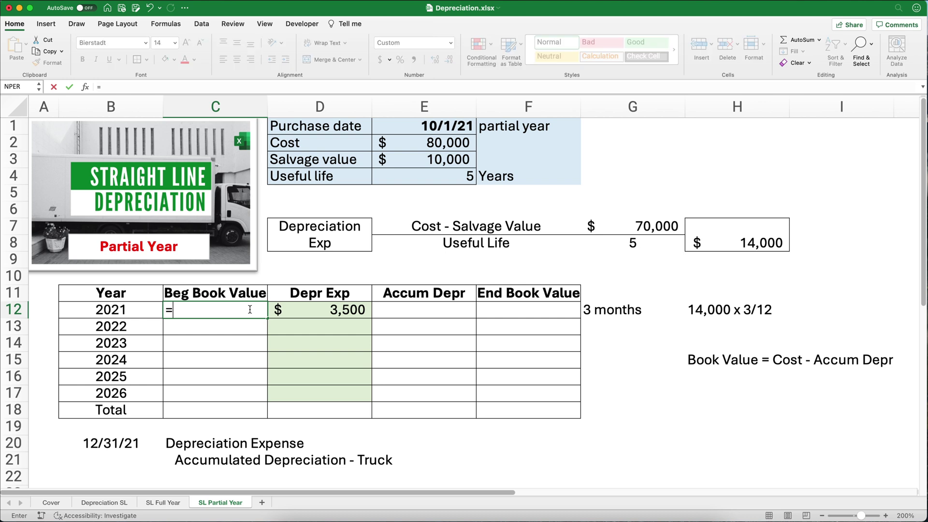
{"action": "left_click", "coordinate": [415, 147]}
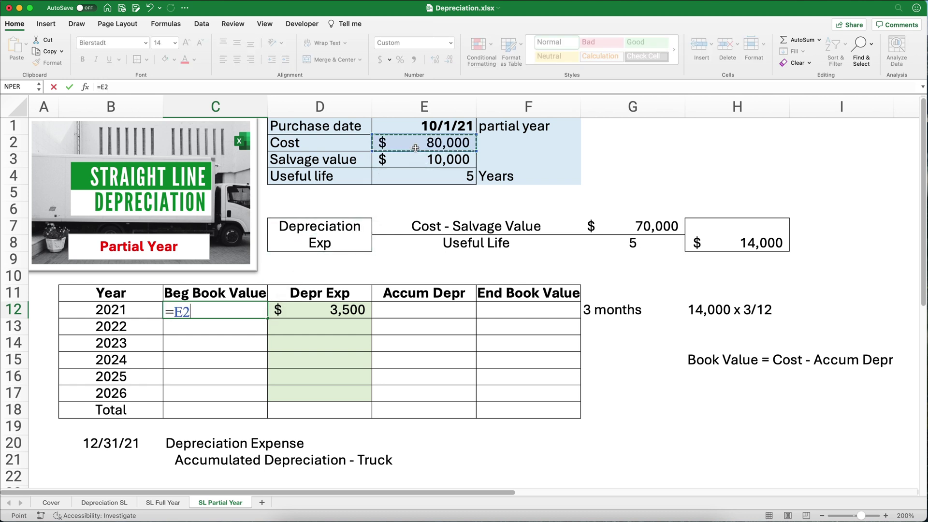
{"action": "key", "text": "ctrl+Return"}
Step: Set the 2021 accumulated depreciation in E12 equal to that year's depreciation expense with =D12
{"action": "key", "text": "Right"}
{"action": "key", "text": "Right"}
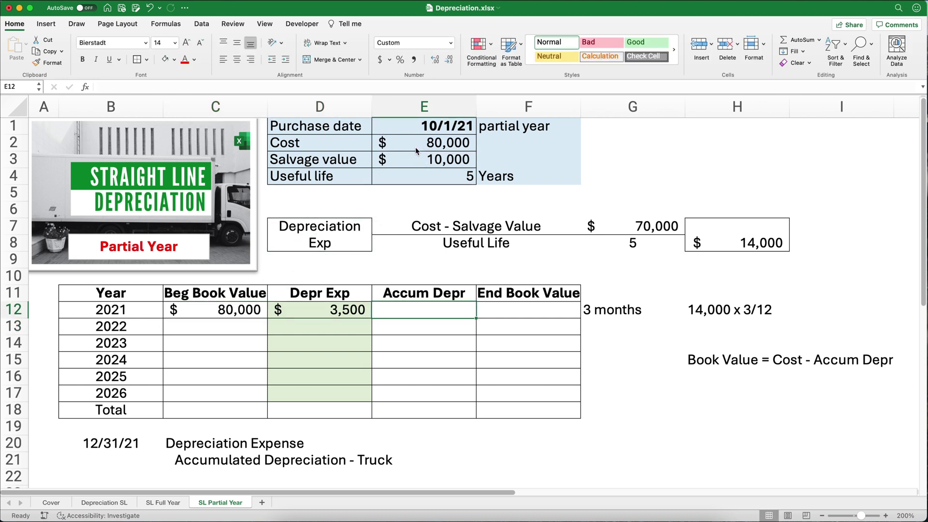
{"action": "type", "text": "="}
{"action": "key", "text": "Left"}
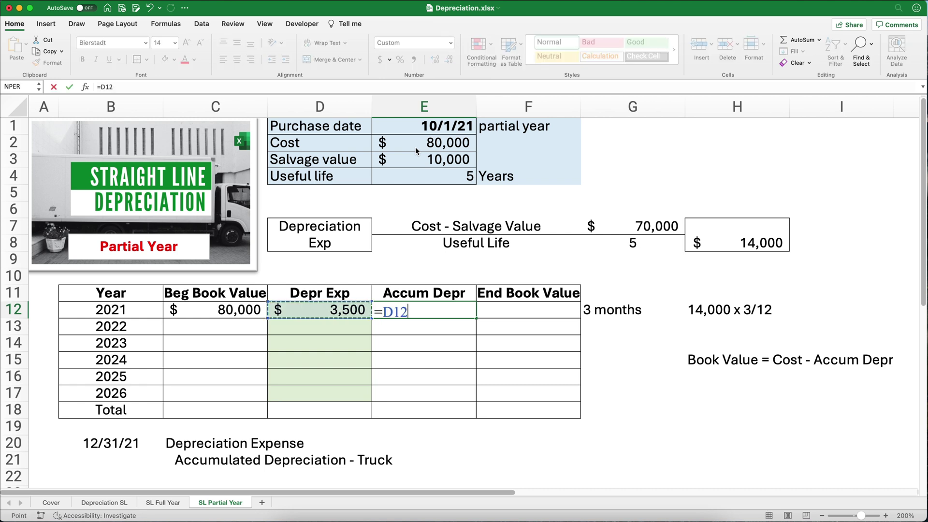
{"action": "key", "text": "Return"}
Step: Calculate the 2021 ending book value in F12 as cost less accumulated depreciation with =$E$2-E12
{"action": "key", "text": "Up"}
{"action": "key", "text": "Right"}
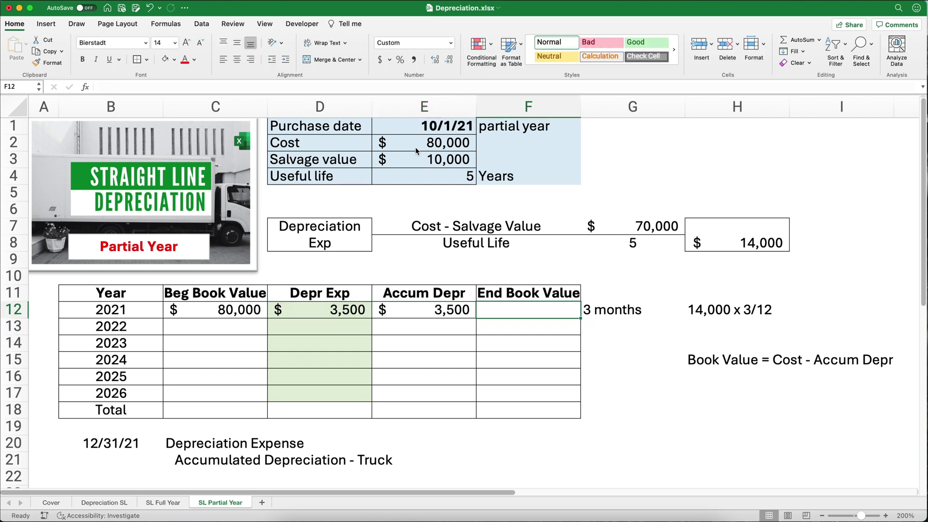
{"action": "type", "text": "="}
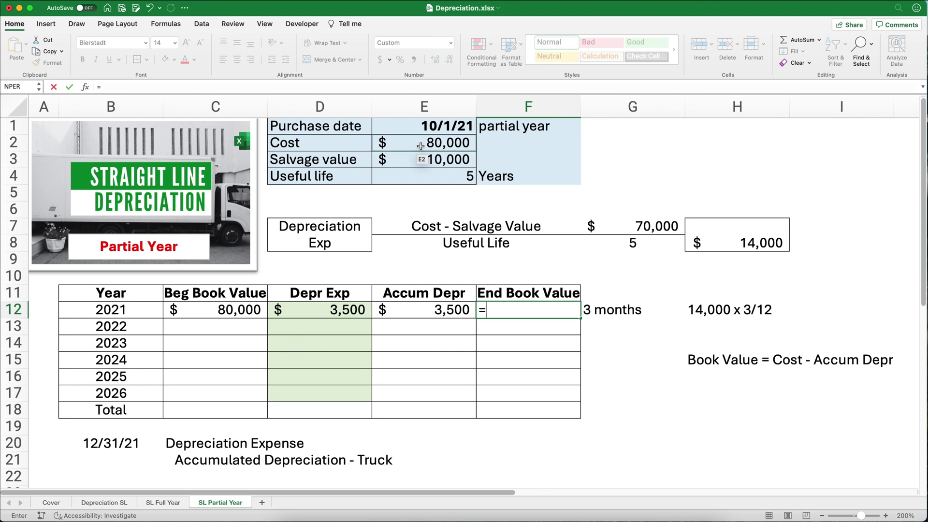
{"action": "left_click", "coordinate": [422, 144]}
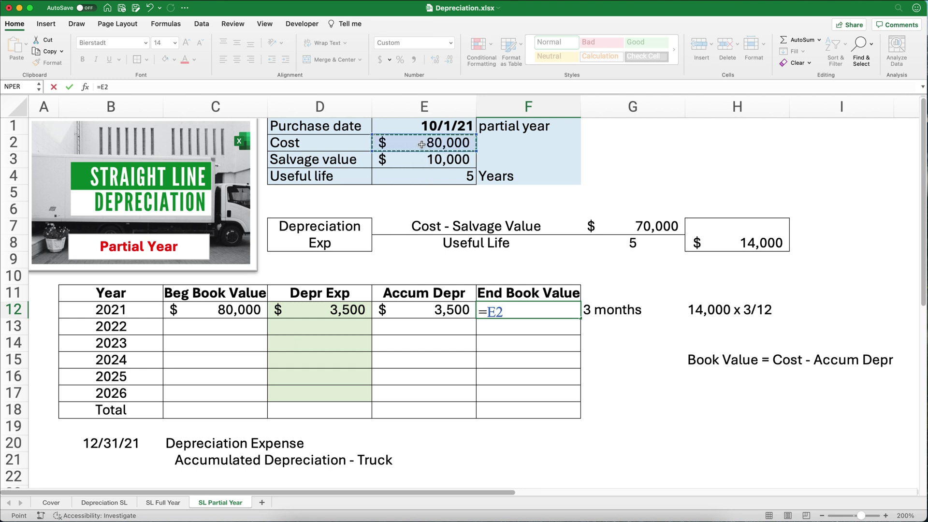
{"action": "key", "text": "F4"}
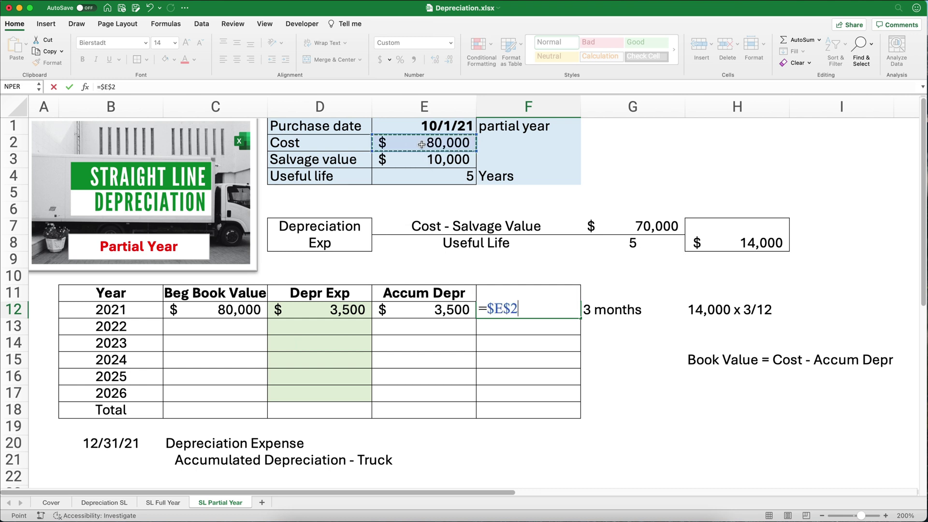
{"action": "type", "text": "-"}
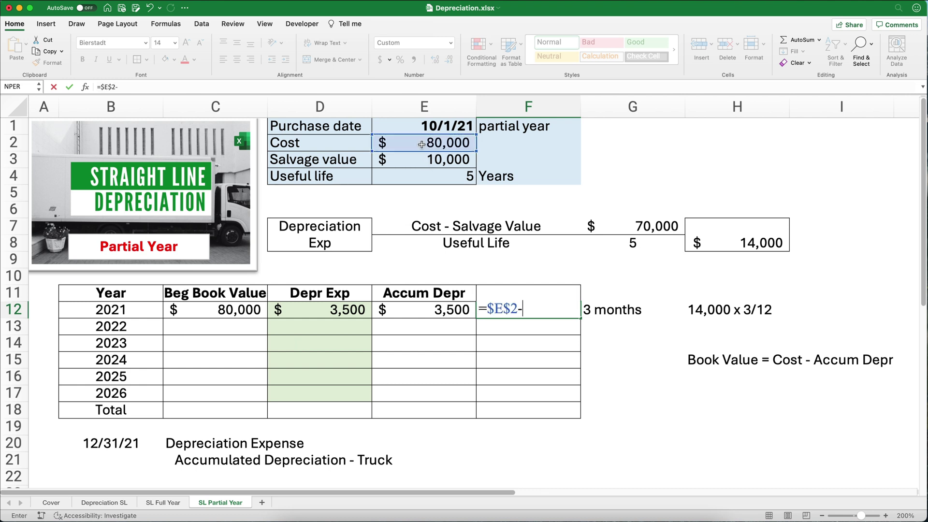
{"action": "left_click", "coordinate": [430, 312]}
{"action": "key", "text": "Return"}
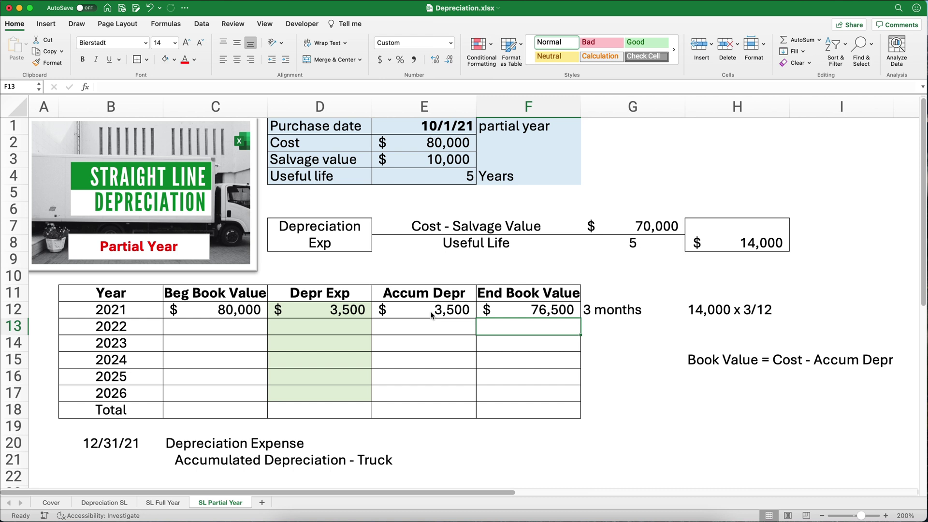
{"action": "left_click", "coordinate": [119, 330]}
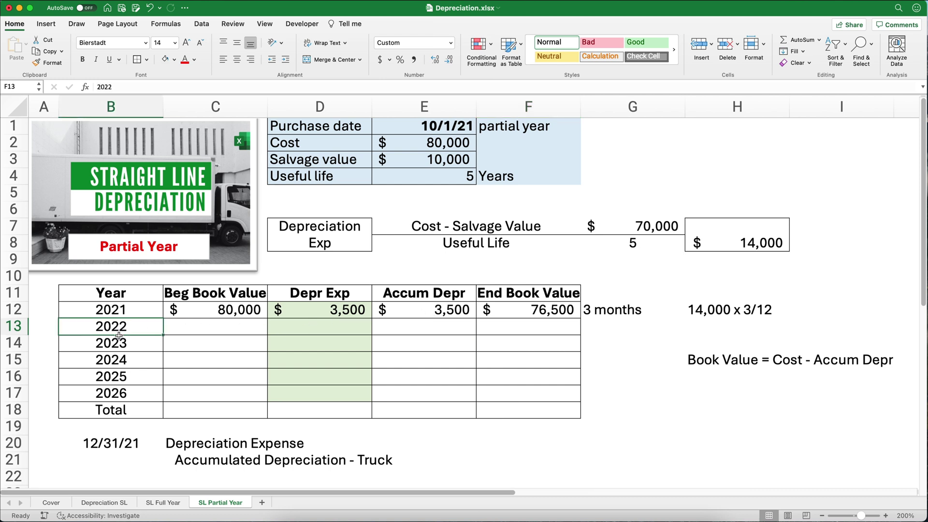
{"action": "left_click_drag", "start_coordinate": [118, 335], "coordinate": [121, 371]}
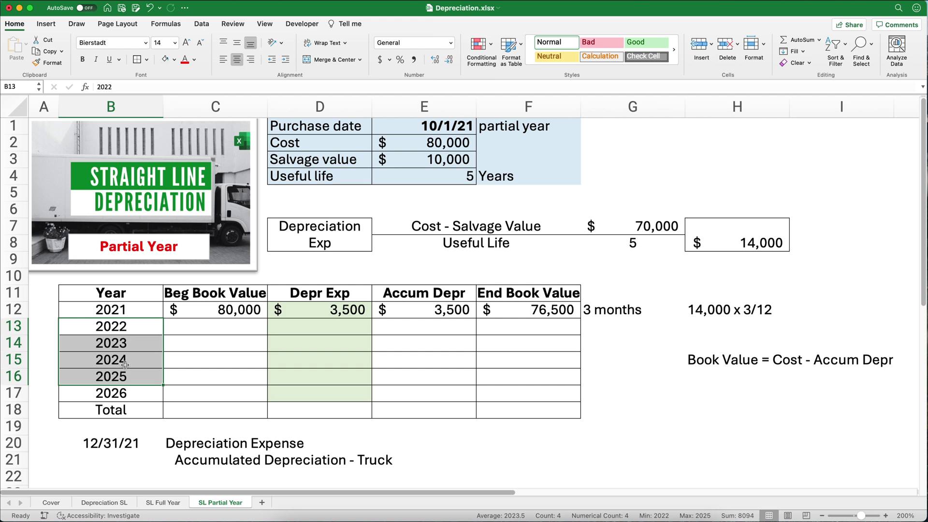
Step: Annotate the 2026 row with "9 months" in G17 and the calculation note "14,000 x 9/12" in H17
{"action": "left_click", "coordinate": [591, 392]}
{"action": "type", "text": "9 months"}
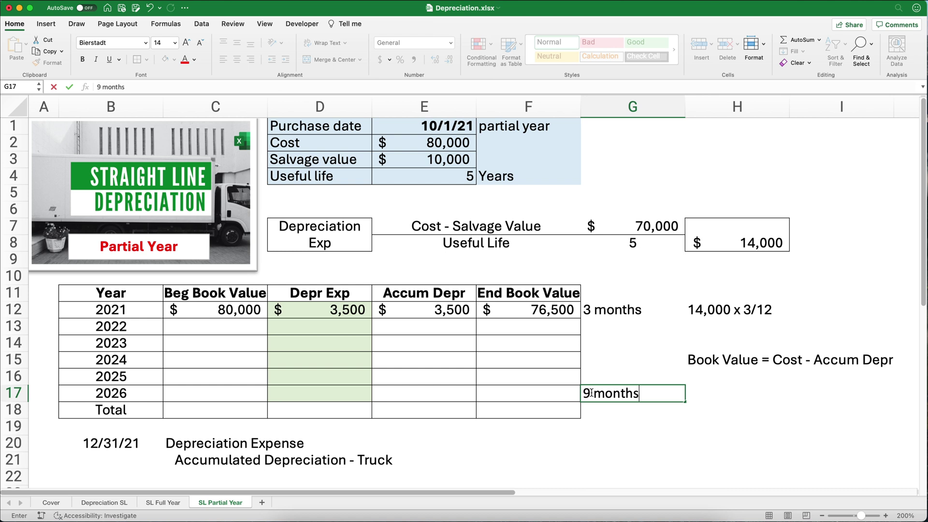
{"action": "key", "text": "Tab"}
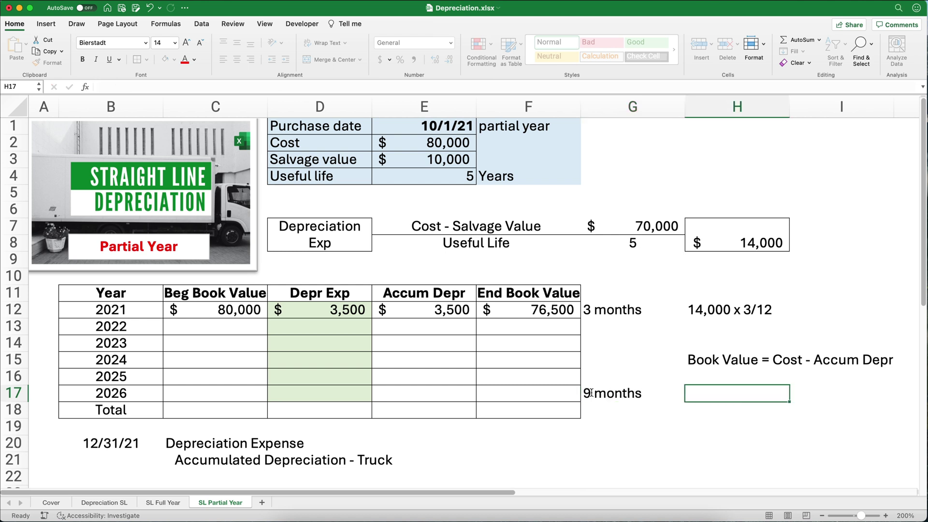
{"action": "type", "text": "14,"}
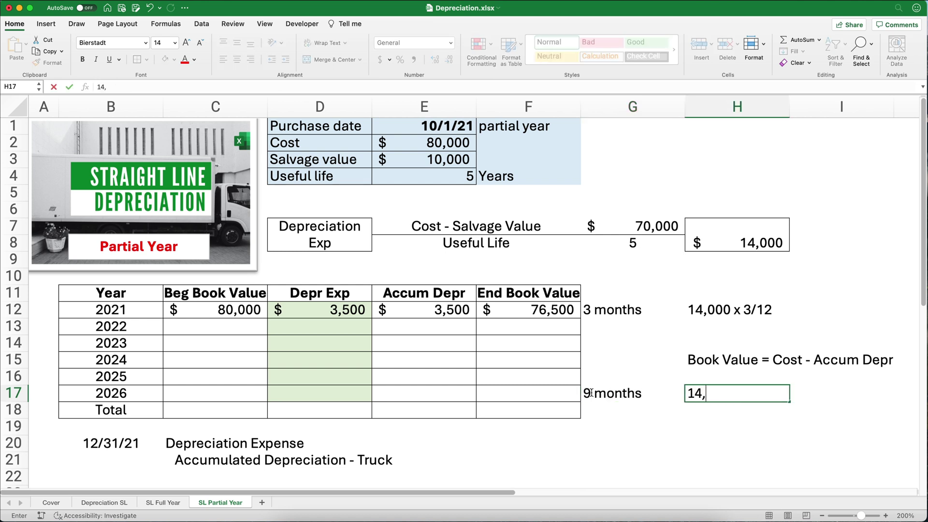
{"action": "type", "text": "000 x 3/12"}
{"action": "key", "text": "Return"}
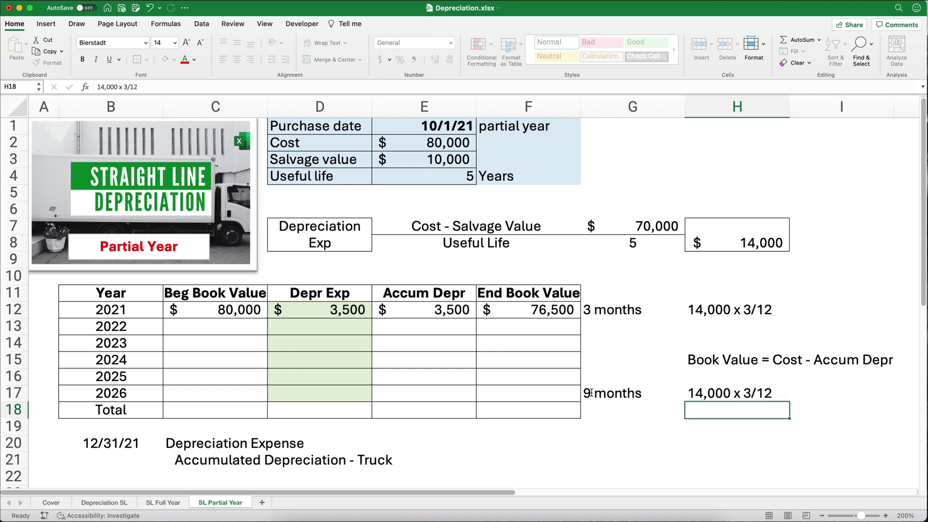
{"action": "key", "text": "Up"}
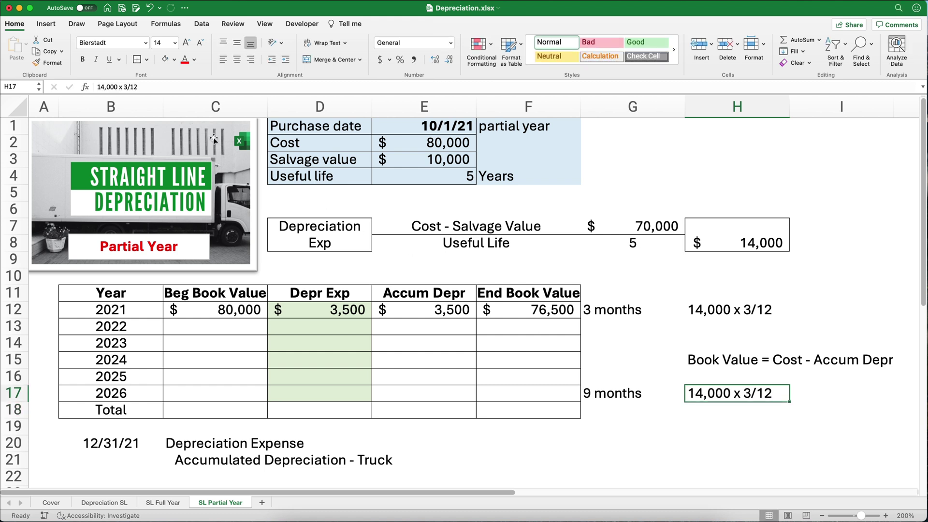
{"action": "left_click", "coordinate": [129, 87]}
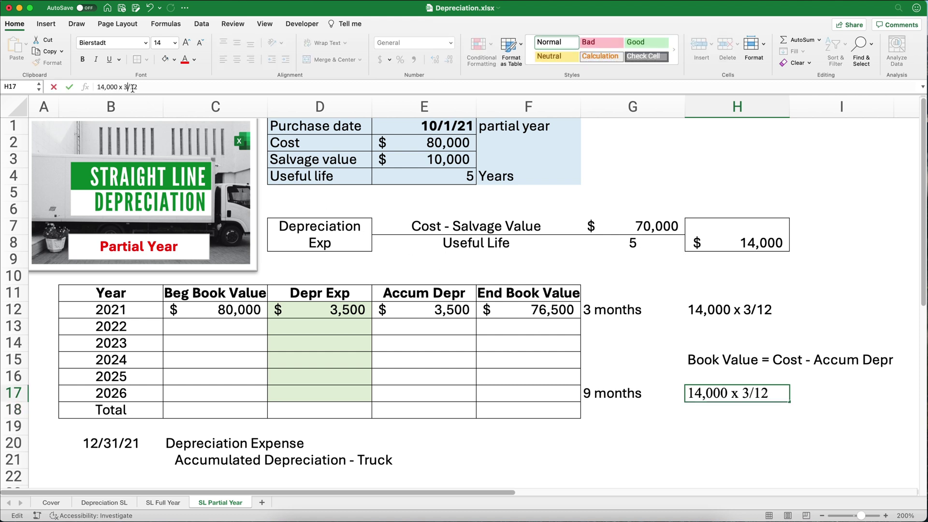
{"action": "key", "text": "BackSpace"}
{"action": "type", "text": "9"}
{"action": "key", "text": "Return"}
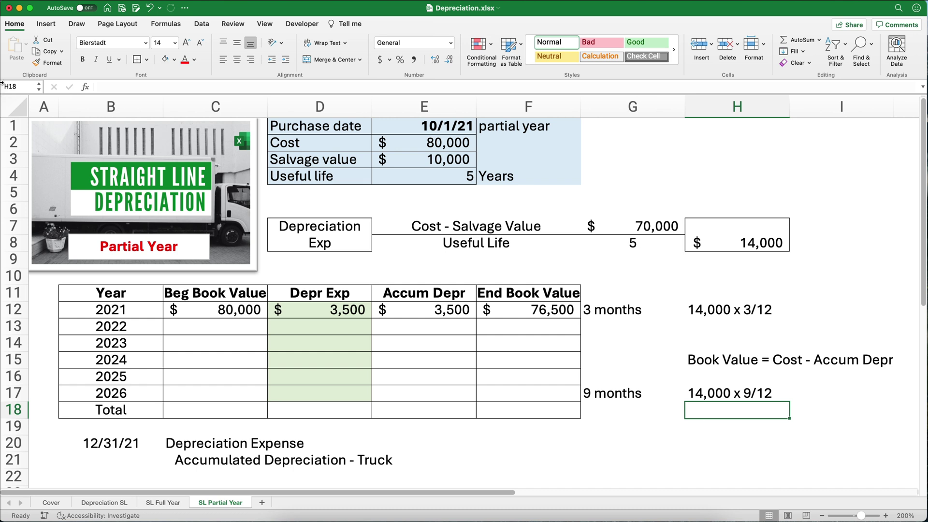
Step: Set the 2022 depreciation expense in D13 to the full annual amount with =$H$7 and fill it through 2025 in D16
{"action": "left_click", "coordinate": [250, 327]}
{"action": "left_click", "coordinate": [318, 328]}
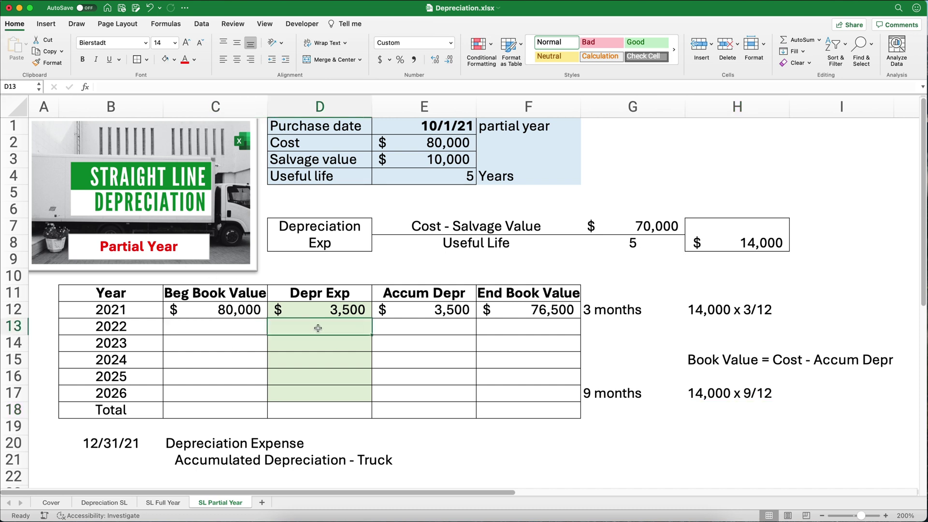
{"action": "type", "text": "="}
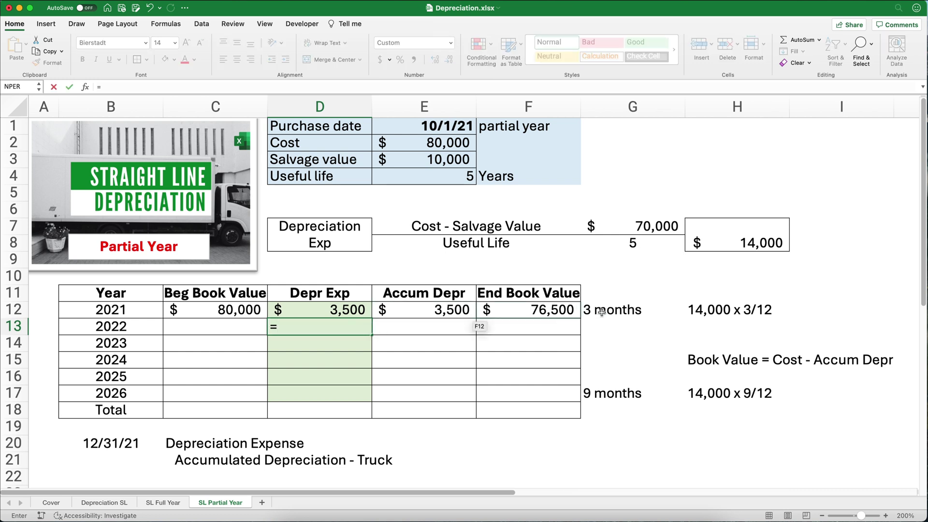
{"action": "left_click", "coordinate": [730, 246]}
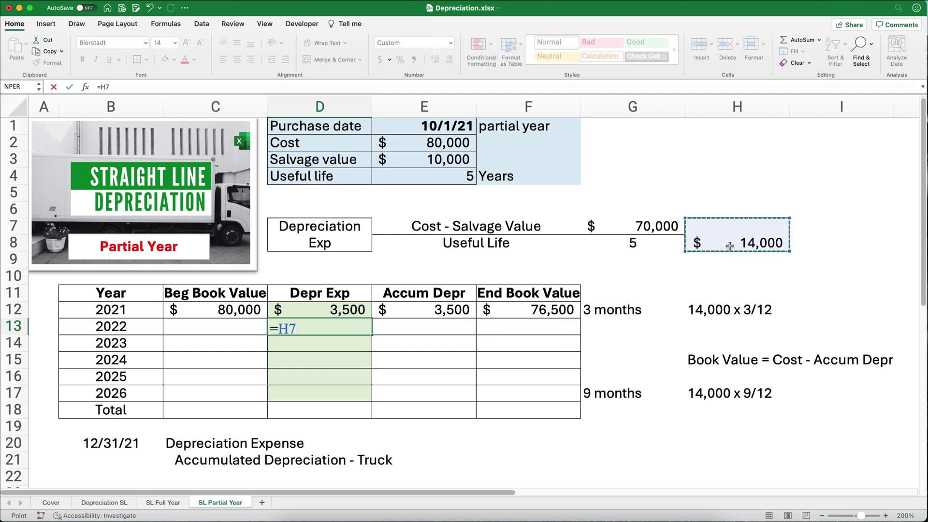
{"action": "key", "text": "F4"}
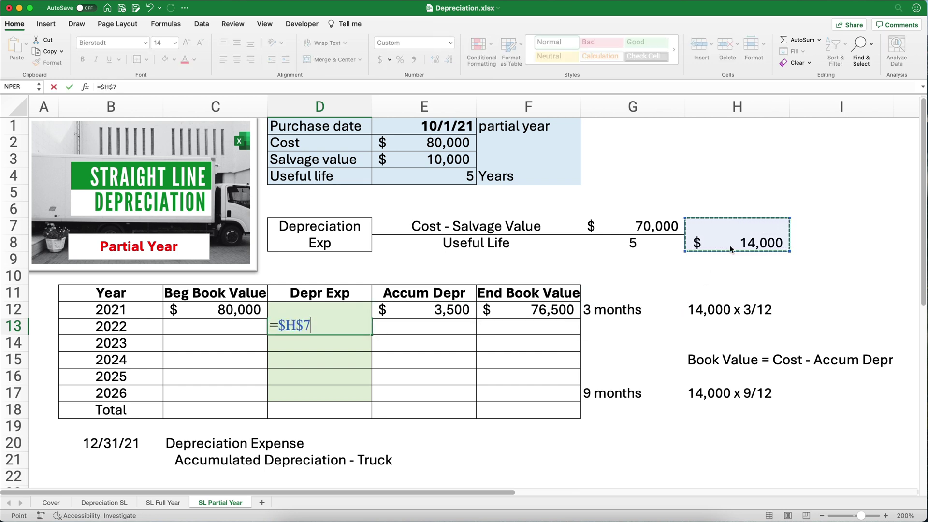
{"action": "key", "text": "Return"}
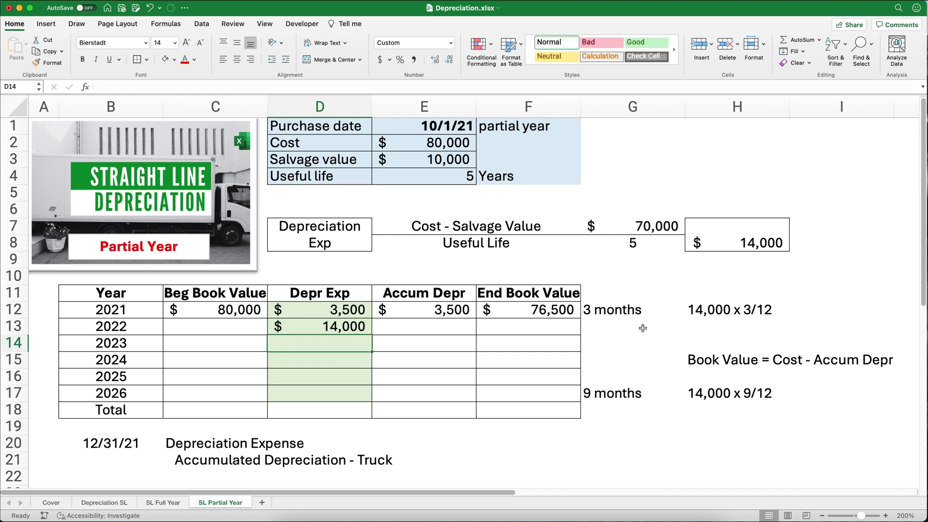
{"action": "left_click", "coordinate": [359, 327]}
{"action": "left_click_drag", "start_coordinate": [374, 334], "coordinate": [370, 383]}
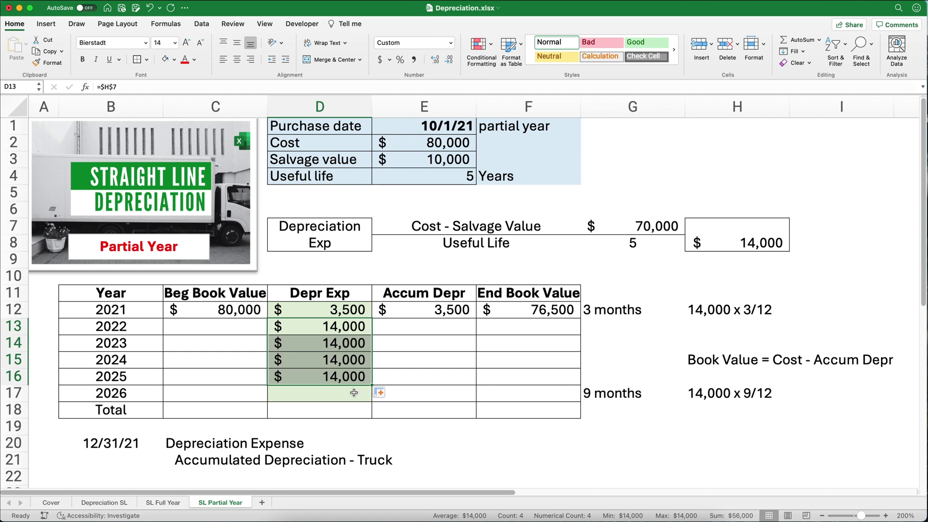
Step: Set the 2022 beginning book value in C13 to the 2021 ending book value with =F12
{"action": "left_click", "coordinate": [245, 327]}
{"action": "type", "text": "="}
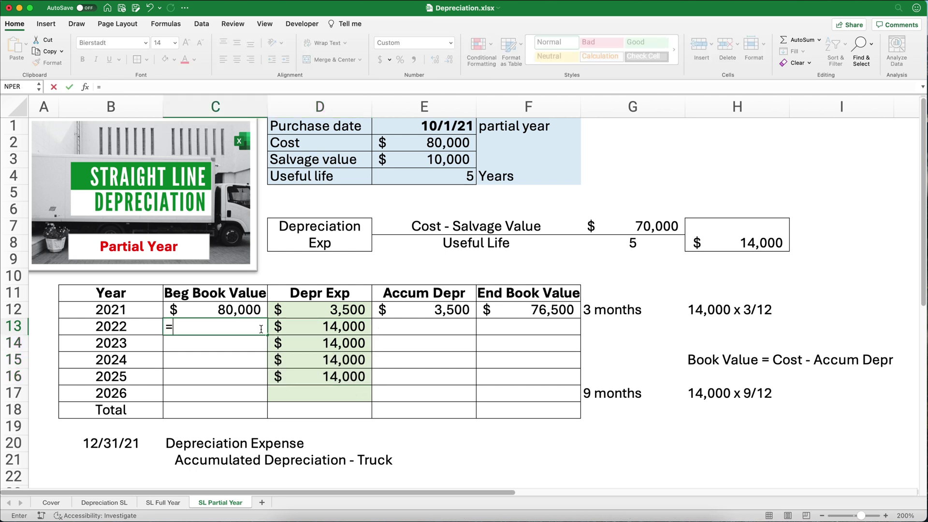
{"action": "left_click", "coordinate": [518, 311]}
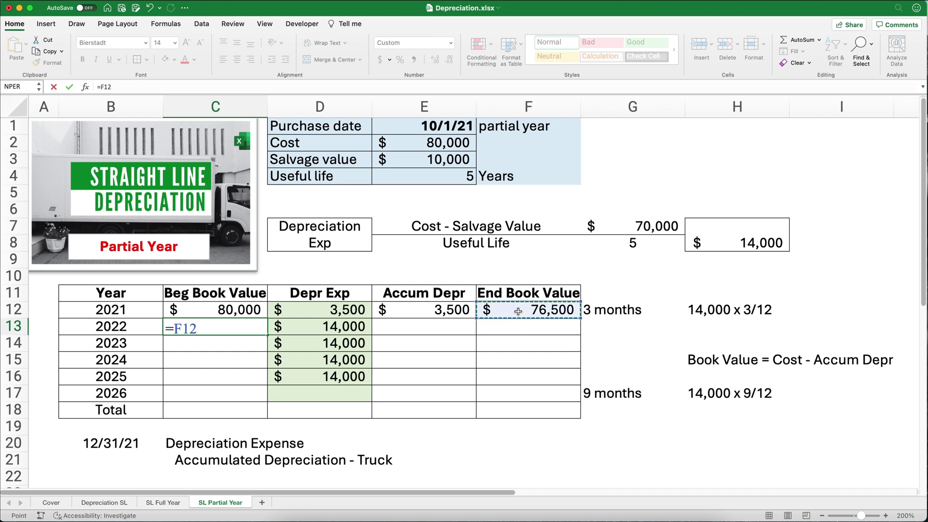
{"action": "key", "text": "Return"}
Step: Calculate the 2022 accumulated depreciation in E13 by adding the year's expense to the prior balance with =E12+D13
{"action": "left_click", "coordinate": [453, 330]}
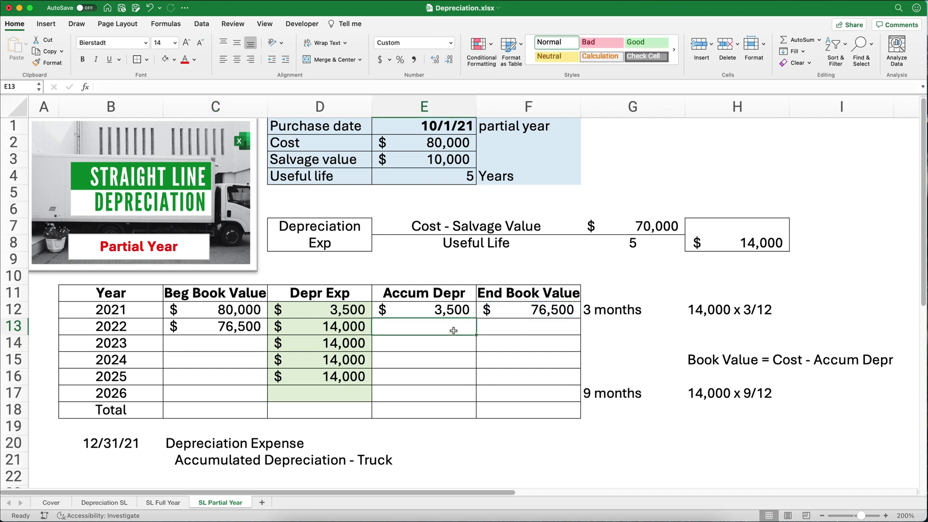
{"action": "type", "text": "="}
{"action": "key", "text": "Up"}
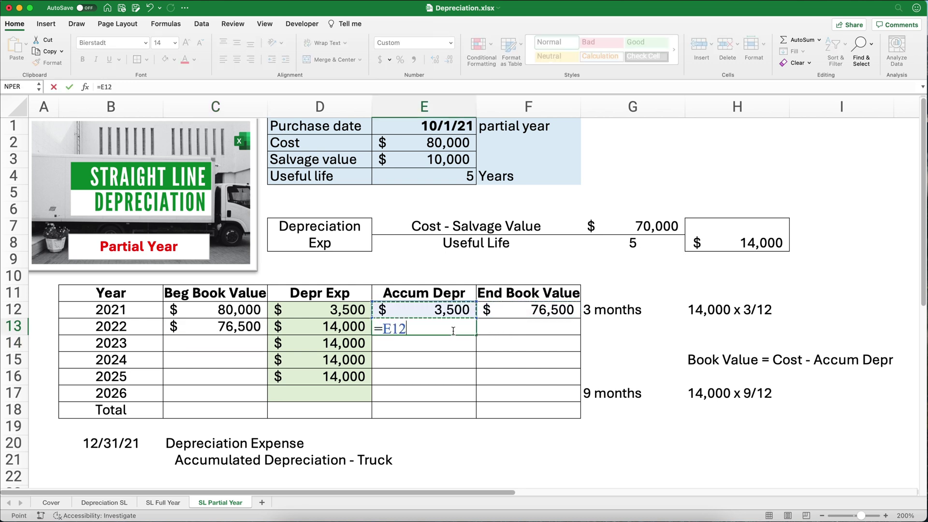
{"action": "type", "text": "+"}
{"action": "key", "text": "Left"}
{"action": "key", "text": "Return"}
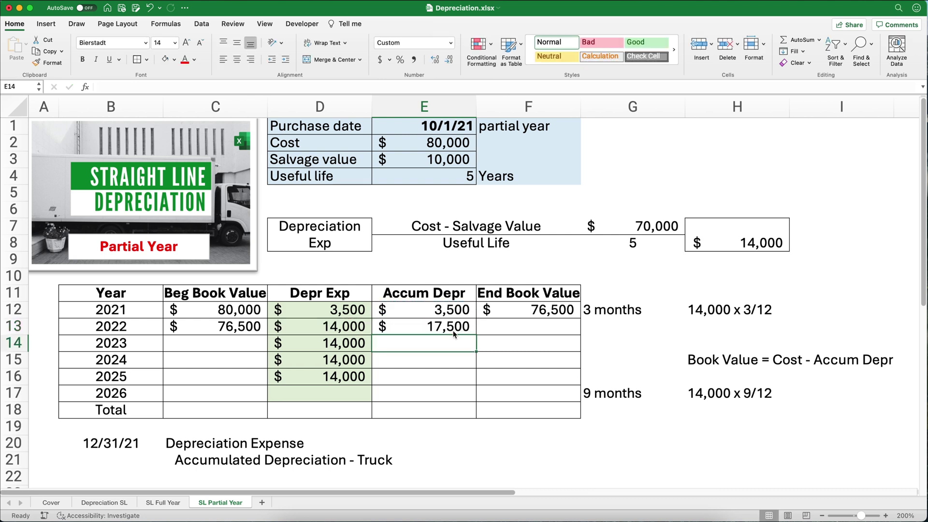
Step: Calculate the 2022 ending book value in F13 as cost less accumulated depreciation with =$E$2-E13
{"action": "key", "text": "Up"}
{"action": "key", "text": "Right"}
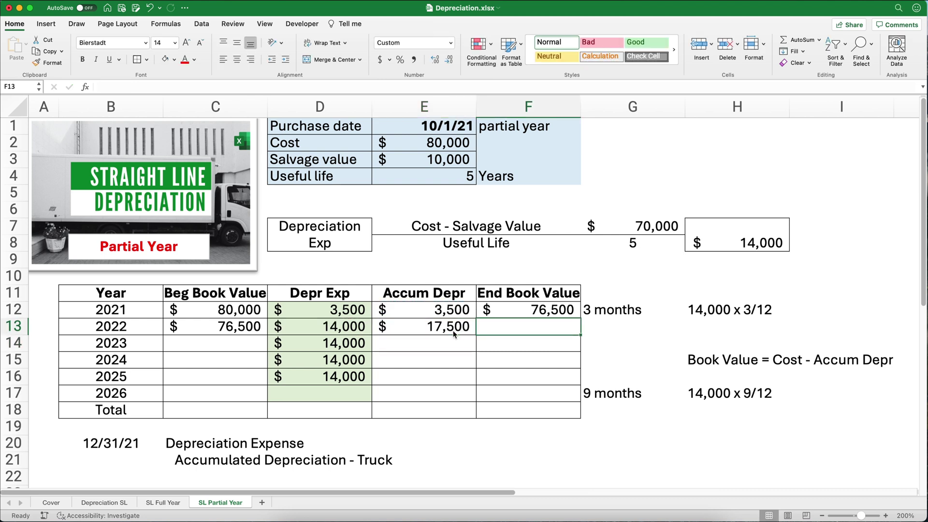
{"action": "type", "text": "="}
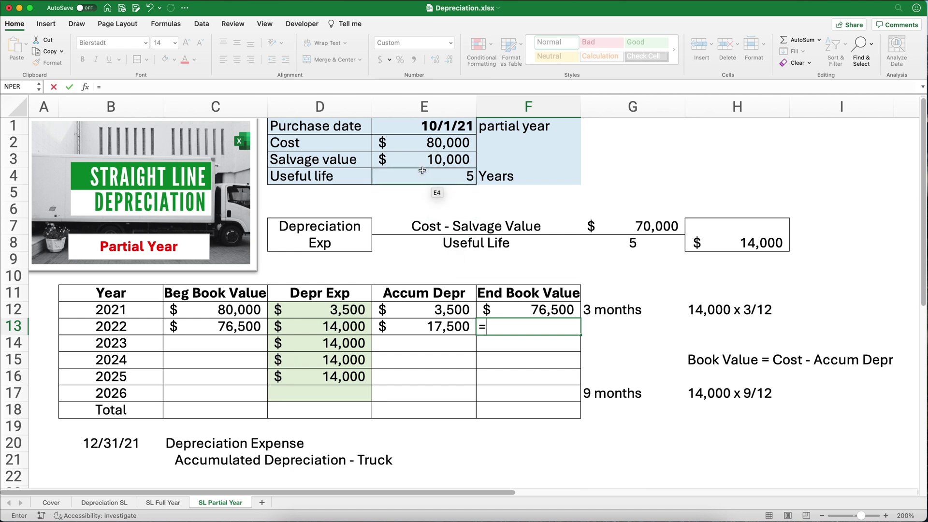
{"action": "left_click", "coordinate": [423, 147]}
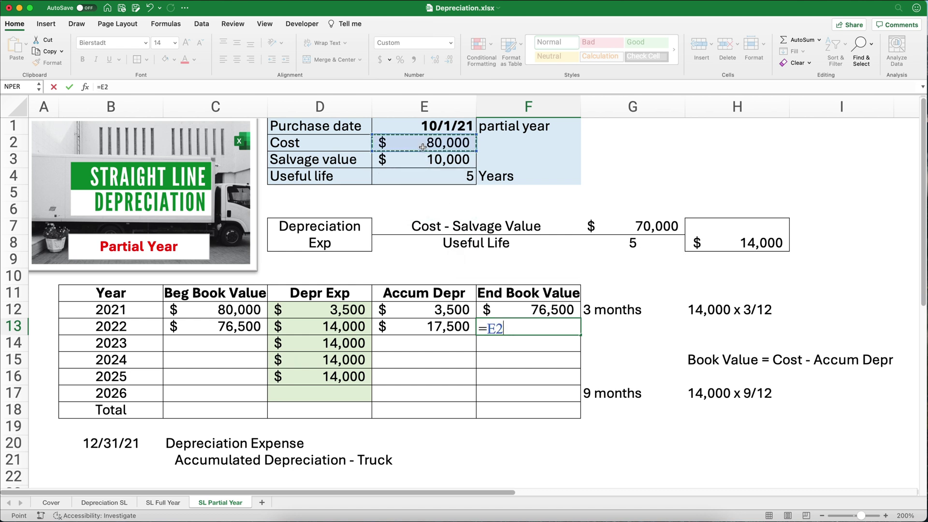
{"action": "key", "text": "F4"}
{"action": "type", "text": "-"}
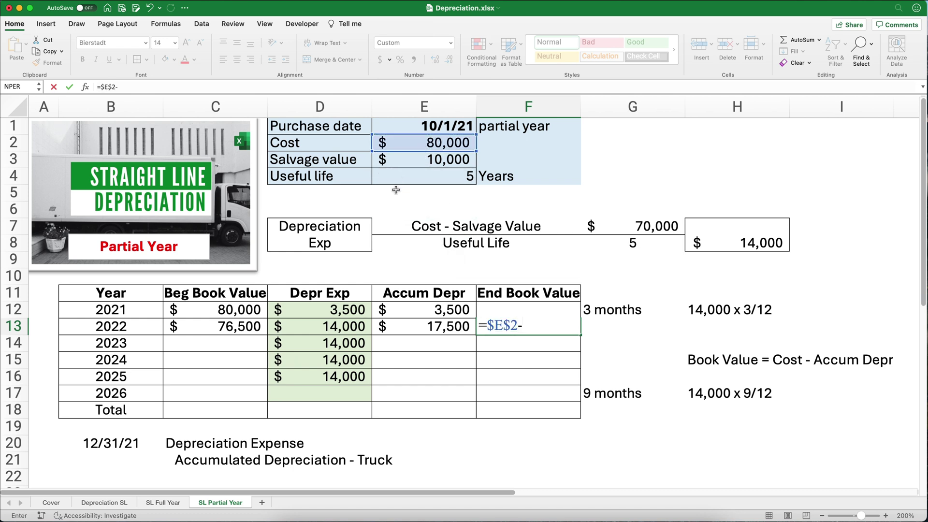
{"action": "left_click", "coordinate": [429, 325]}
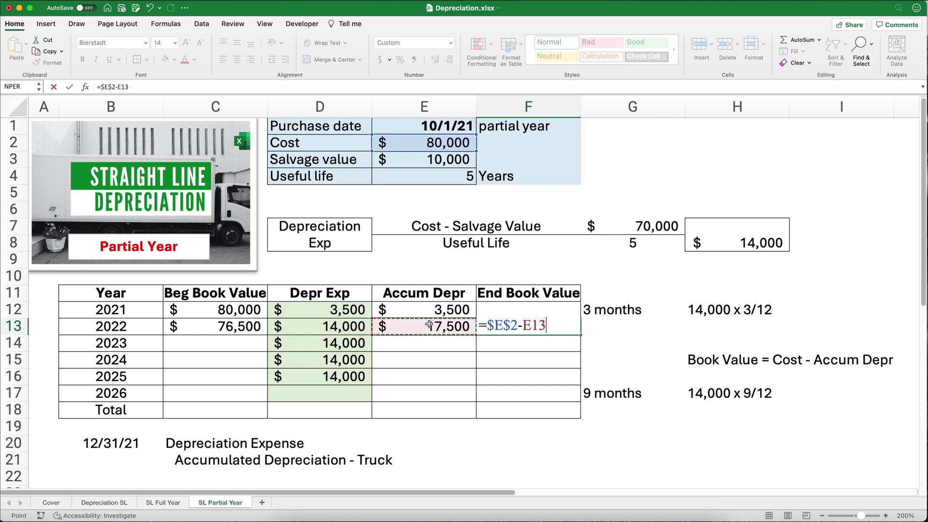
{"action": "key", "text": "Return"}
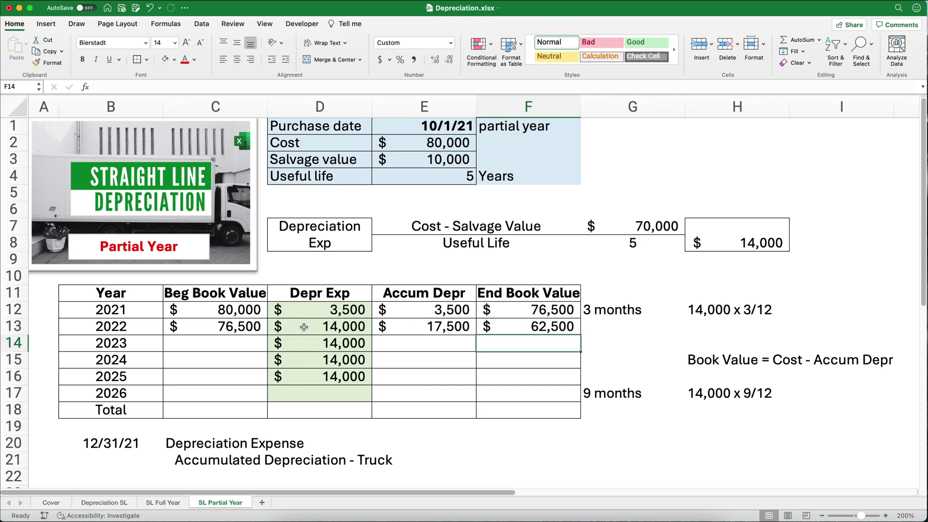
Step: Fill the beginning book value formula from C13 through the 2025 row in C16
{"action": "left_click", "coordinate": [247, 328]}
{"action": "left_click_drag", "start_coordinate": [269, 334], "coordinate": [263, 380]}
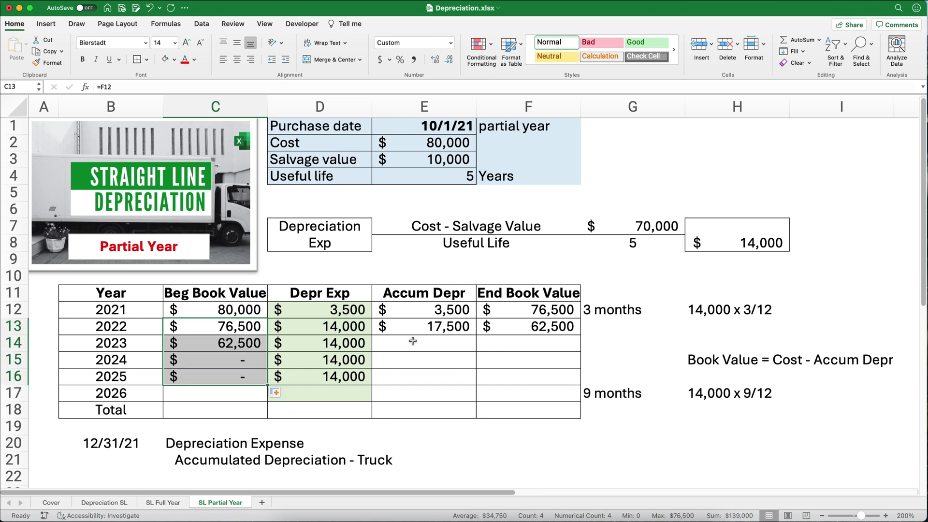
Step: Fill the accumulated depreciation and ending book value formulas from E13:F13 through the 2025 row
{"action": "left_click_drag", "start_coordinate": [419, 326], "coordinate": [507, 327]}
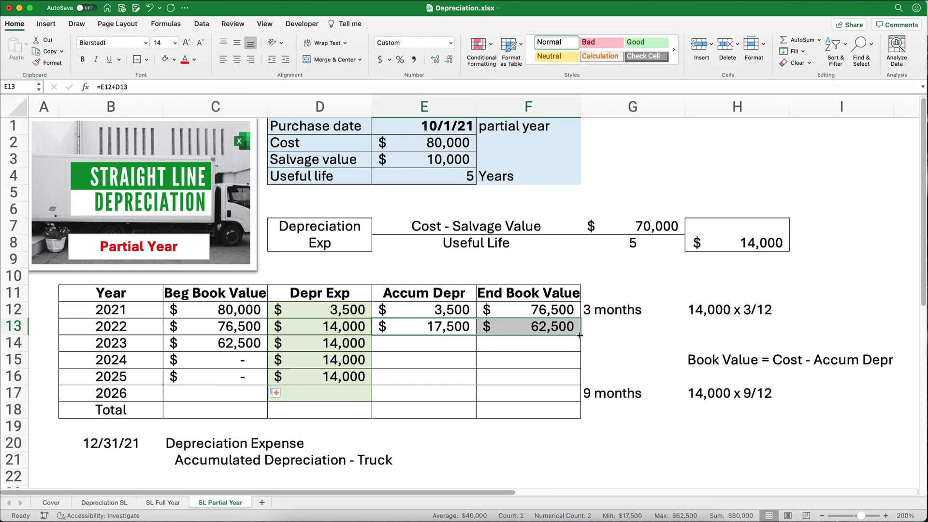
{"action": "left_click_drag", "start_coordinate": [580, 335], "coordinate": [569, 384]}
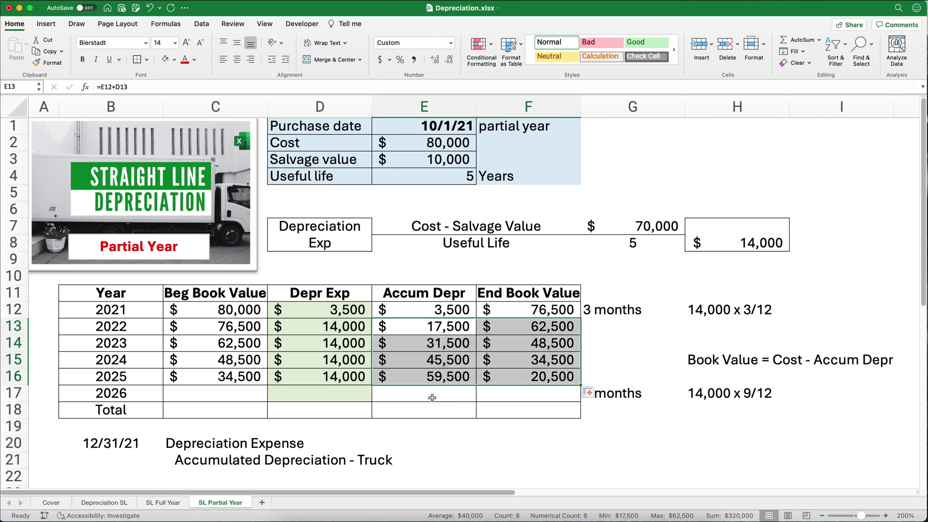
Step: Calculate the 2026 nine-month depreciation expense in D17 with =H7*9/12 and sum the expense column D12:D17 in D18
{"action": "left_click", "coordinate": [343, 395]}
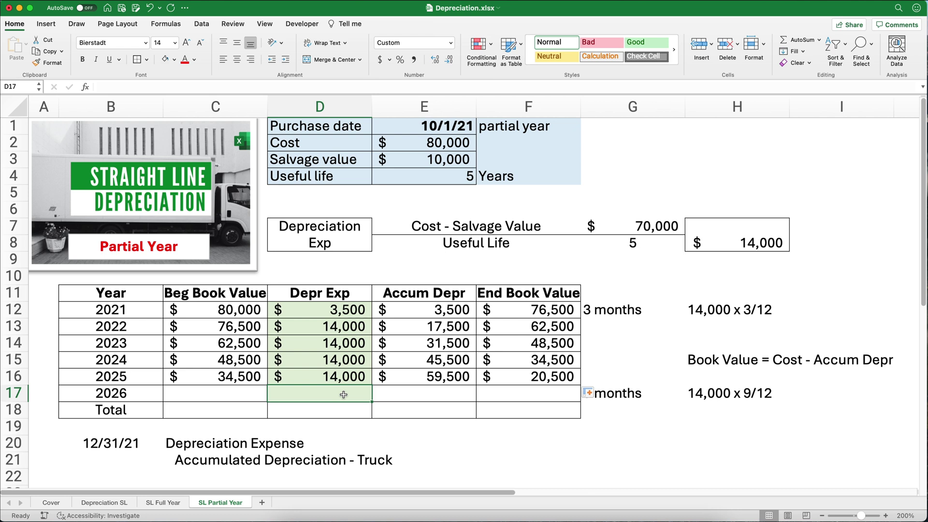
{"action": "type", "text": "="}
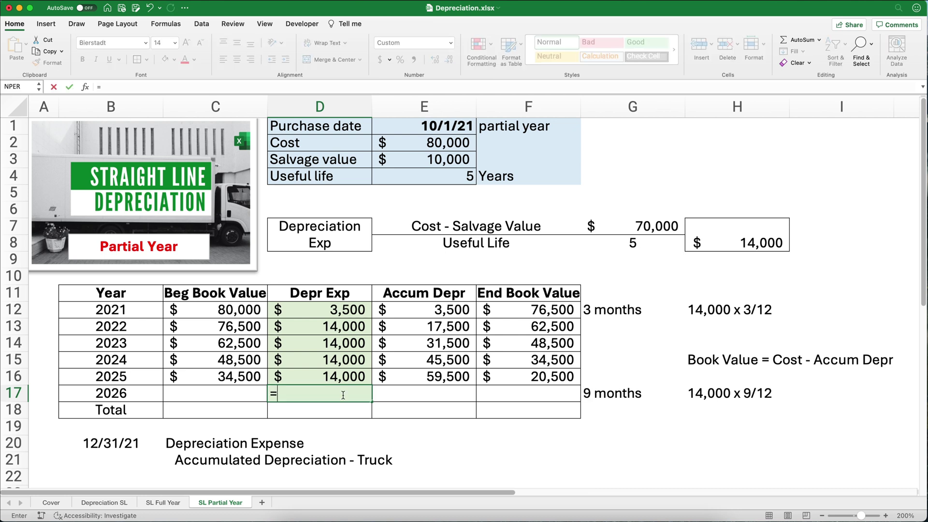
{"action": "left_click", "coordinate": [738, 246]}
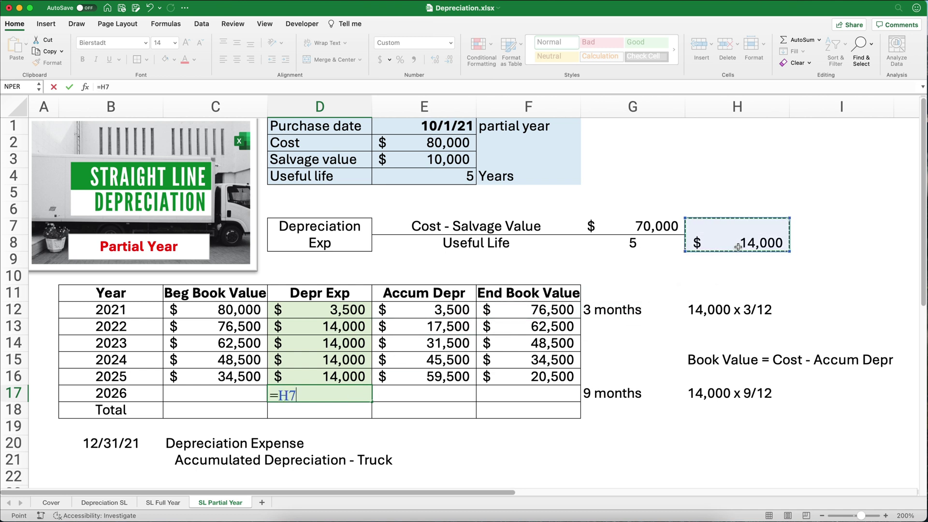
{"action": "type", "text": "*"}
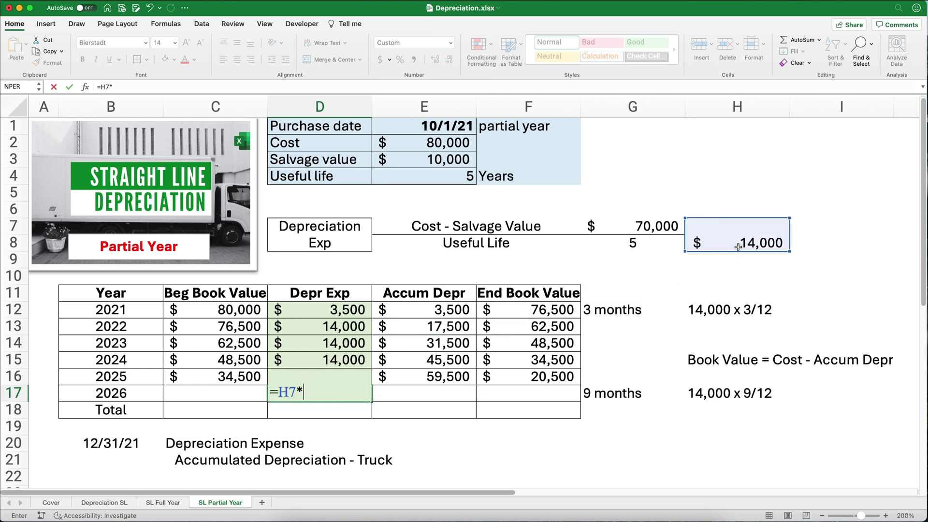
{"action": "type", "text": "9/12"}
{"action": "key", "text": "Return"}
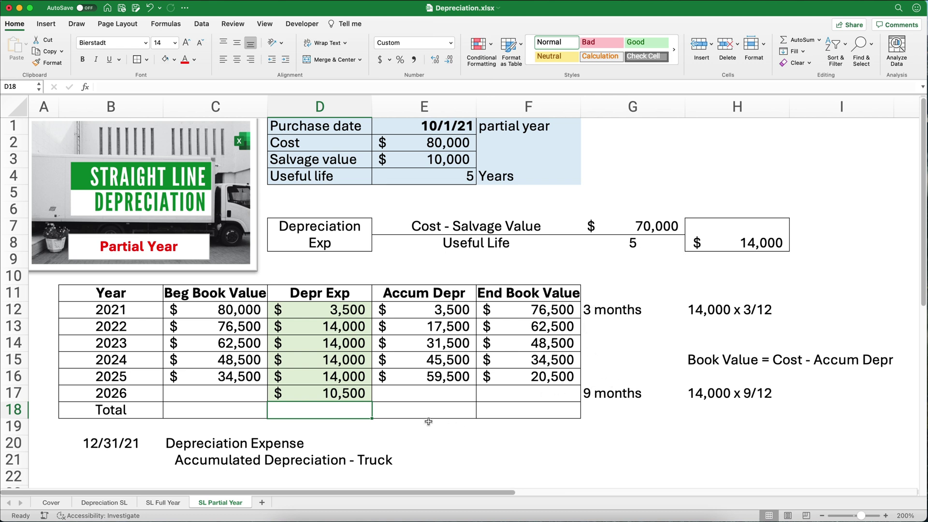
{"action": "left_click_drag", "start_coordinate": [336, 312], "coordinate": [353, 403]}
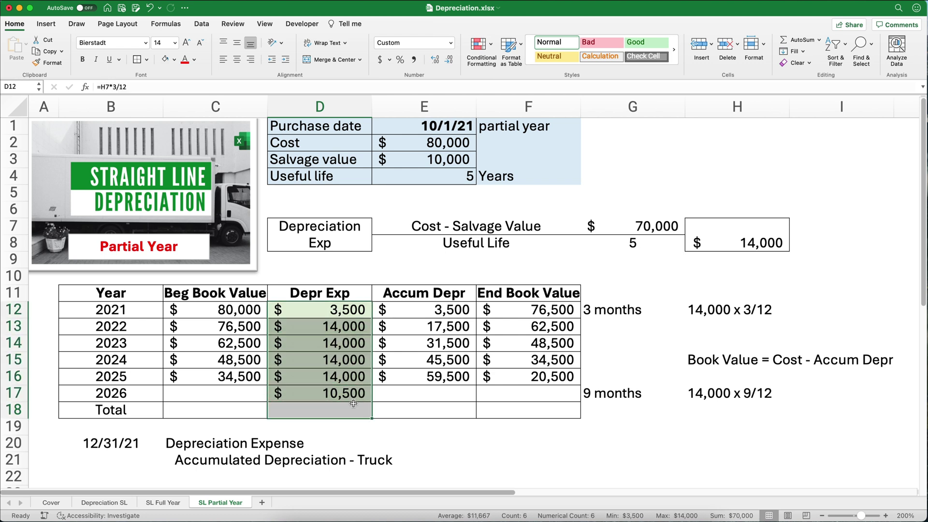
{"action": "key", "text": "super+shift+t"}
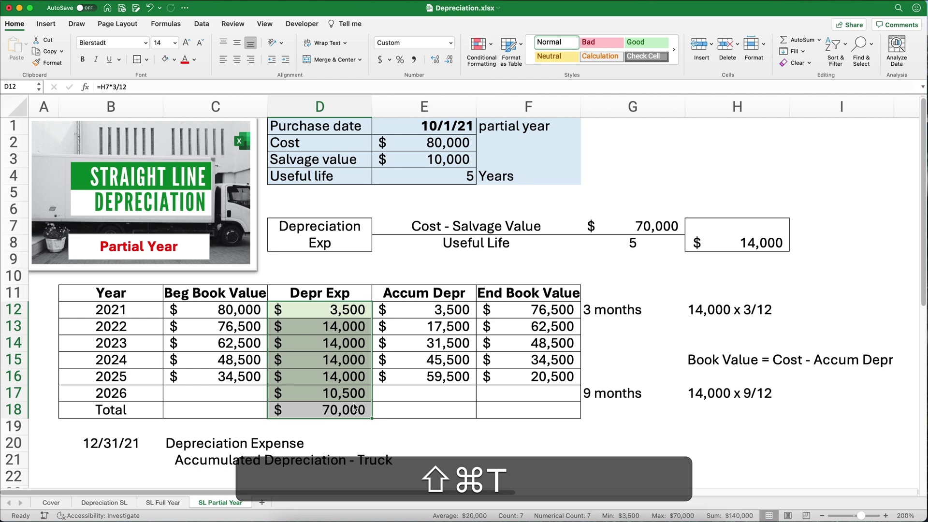
Step: Extend the beginning book value, accumulated depreciation and ending book value formulas from the 2025 row into the 2026 row
{"action": "left_click", "coordinate": [228, 376]}
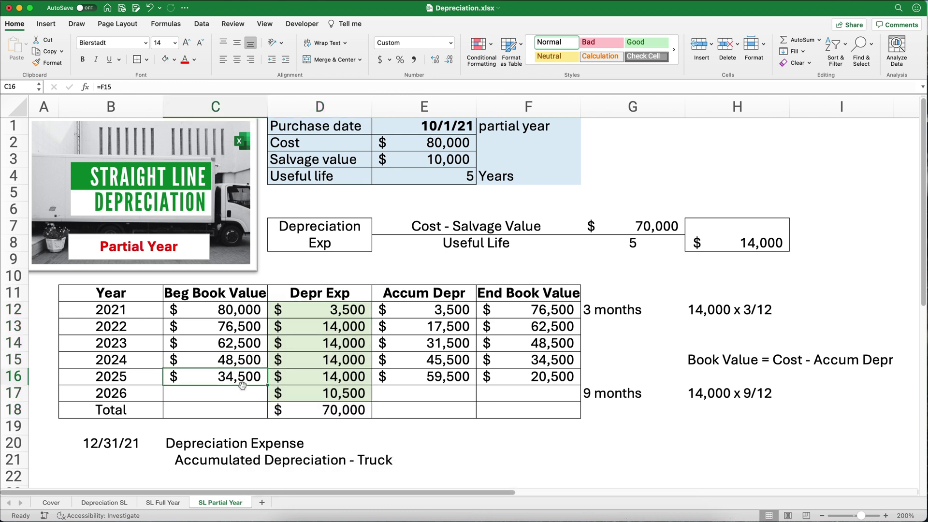
{"action": "left_click_drag", "start_coordinate": [266, 384], "coordinate": [266, 401]}
{"action": "left_click_drag", "start_coordinate": [420, 379], "coordinate": [582, 401]}
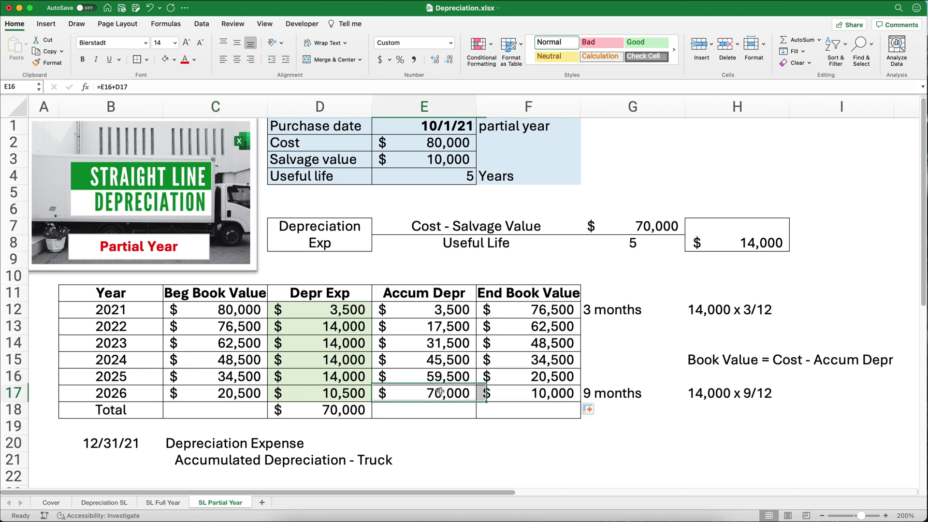
{"action": "left_click", "coordinate": [543, 397]}
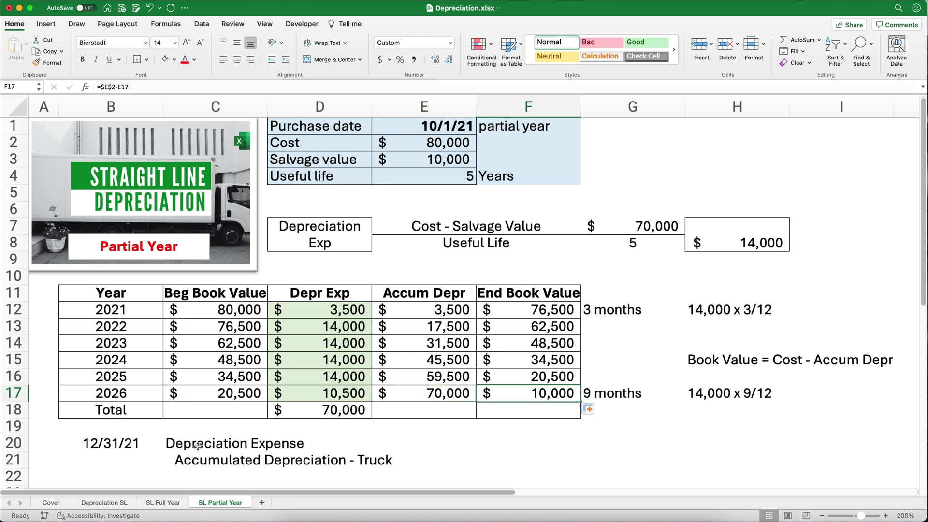
Step: Enter the 12/31/21 Depreciation Expense debit in E20 by linking it to the 2021 expense with =D12
{"action": "left_click", "coordinate": [444, 444]}
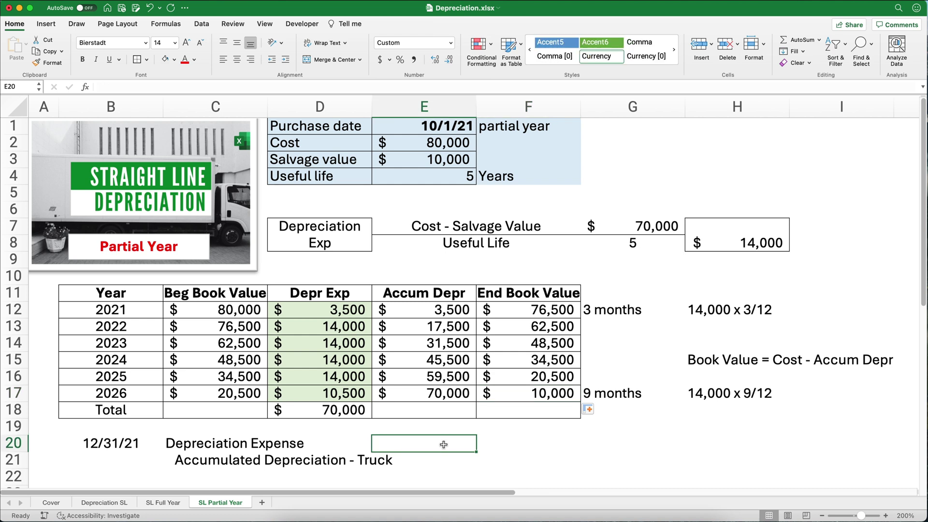
{"action": "type", "text": "="}
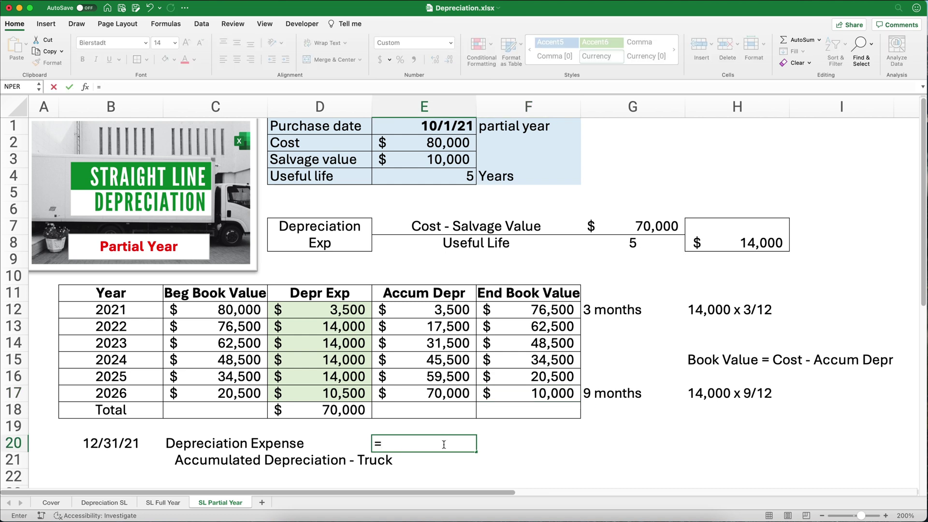
{"action": "left_click", "coordinate": [342, 314]}
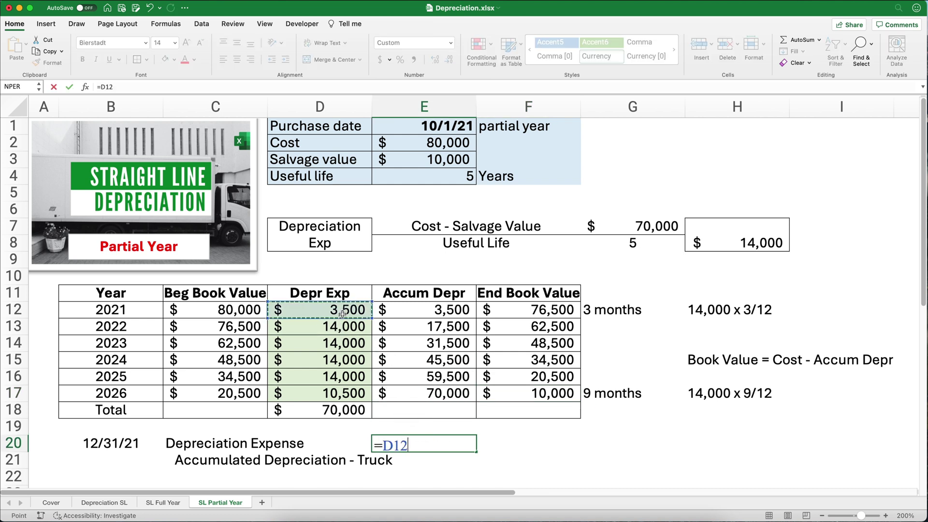
{"action": "key", "text": "Return"}
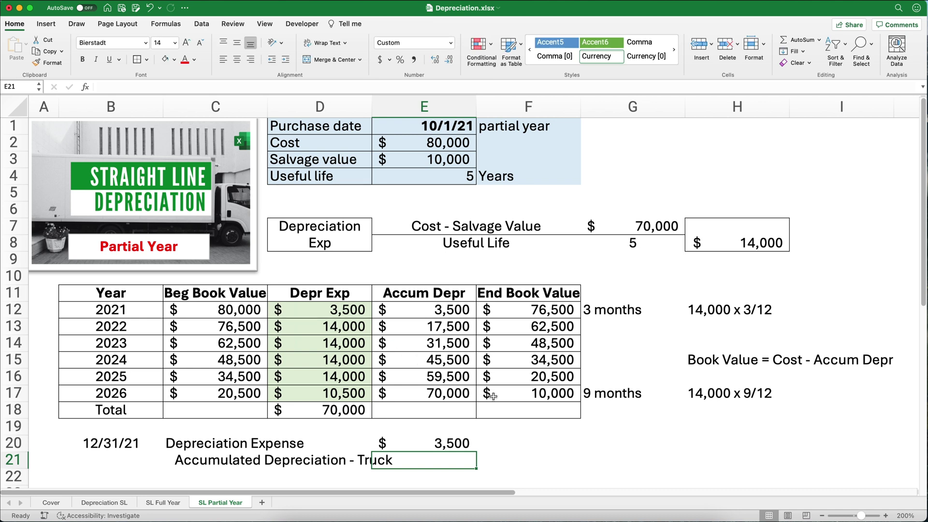
Step: Enter the Accumulated Depreciation - Truck credit in F21 by linking it to the 2021 expense with =D12
{"action": "left_click", "coordinate": [535, 451]}
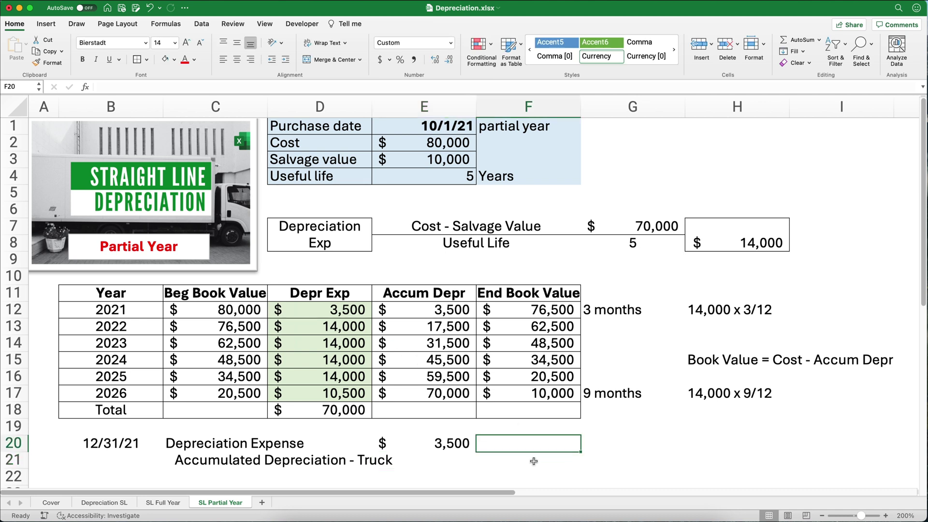
{"action": "left_click", "coordinate": [534, 461]}
{"action": "type", "text": "="}
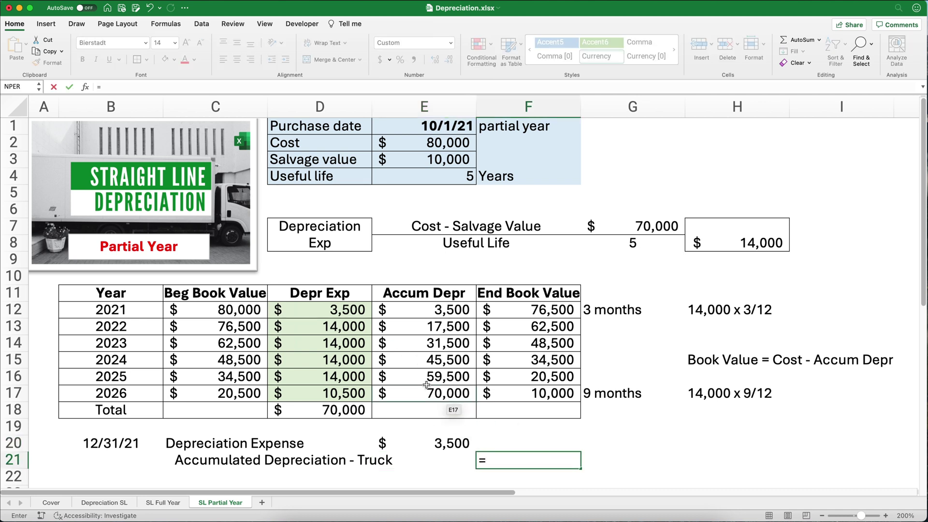
{"action": "left_click", "coordinate": [341, 315]}
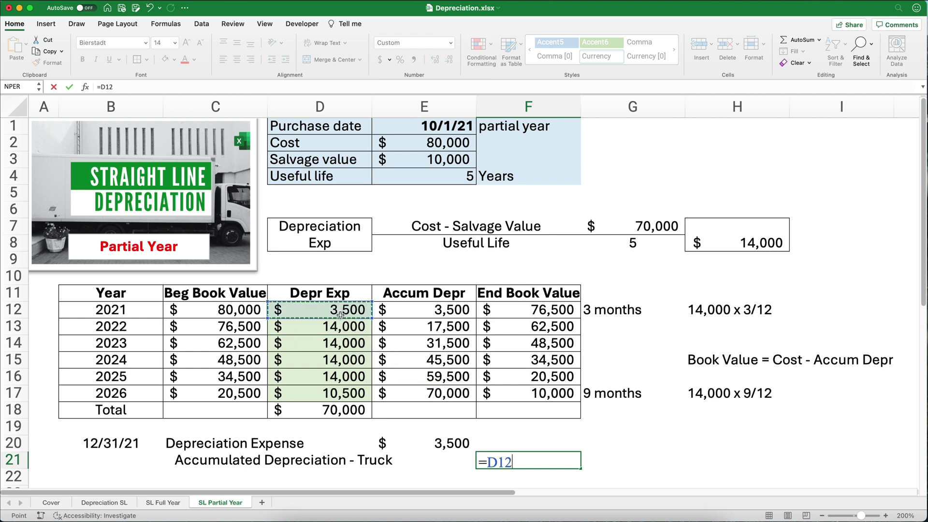
{"action": "key", "text": "Return"}
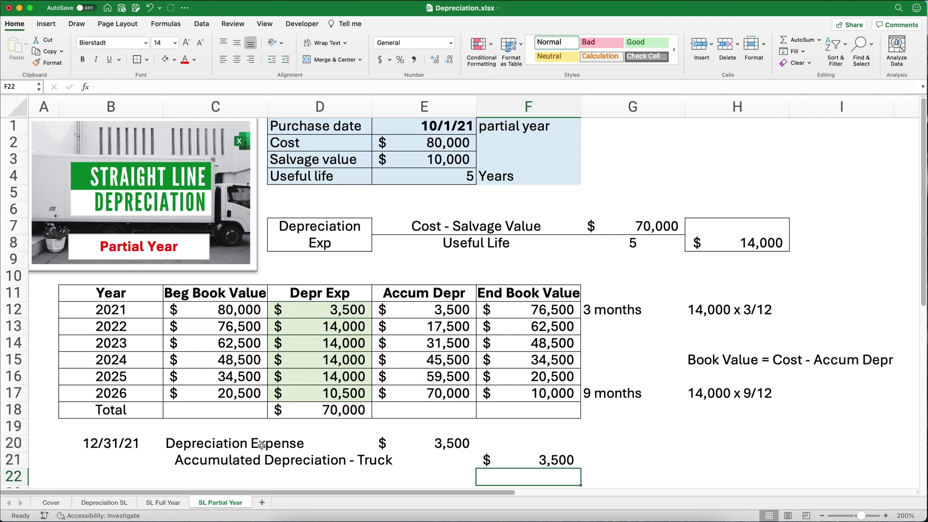